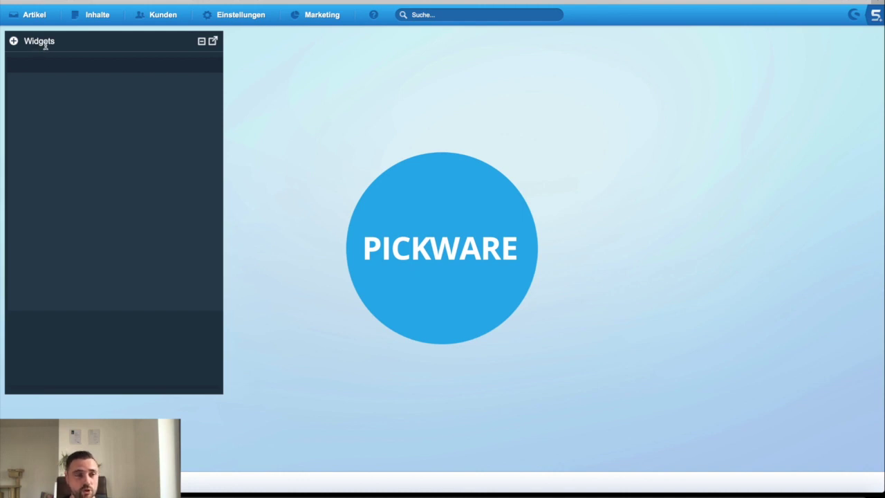
- Add the widgets Letzte Bestellungen and Umsatz Heute und Gestern to the dashboard and review them
left_click(14, 42)
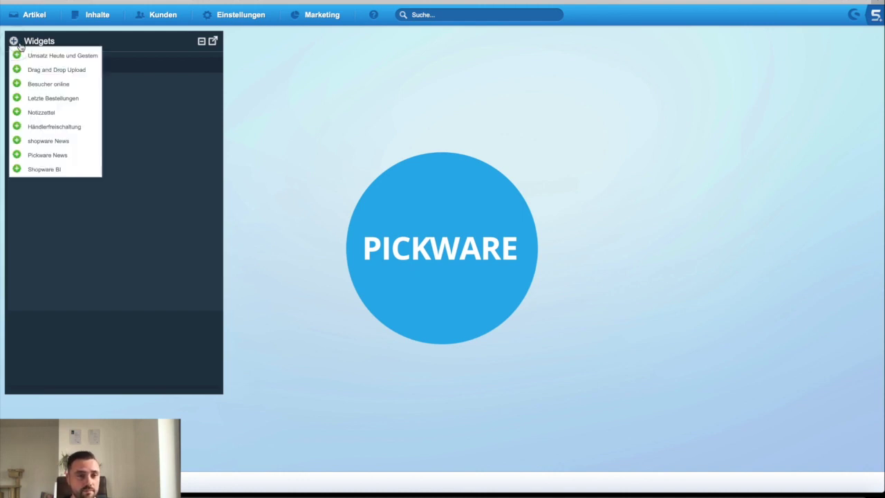
left_click(36, 102)
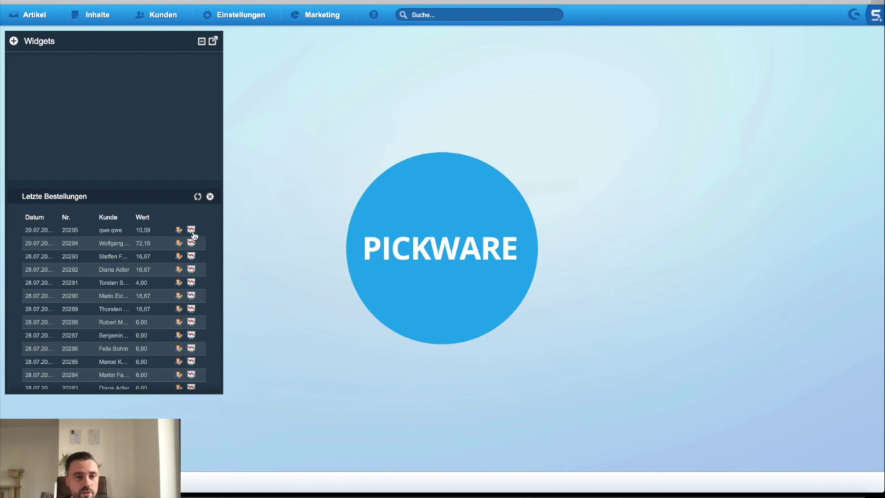
left_click(13, 40)
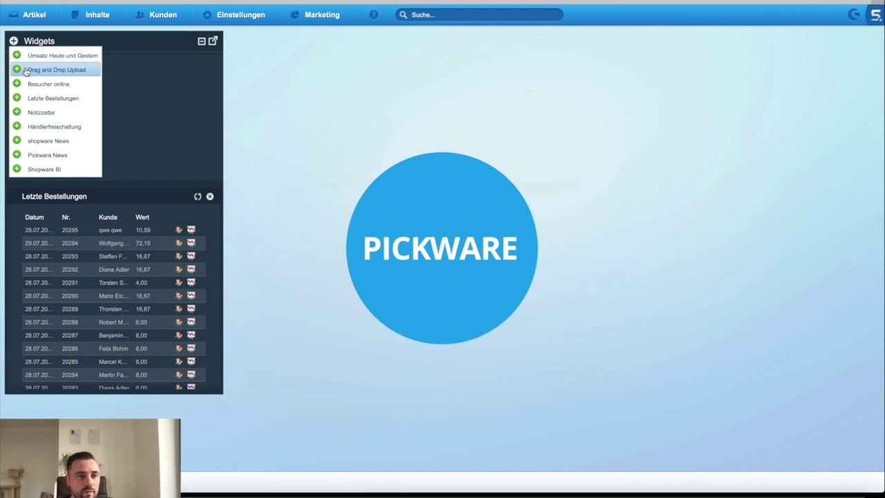
left_click(30, 55)
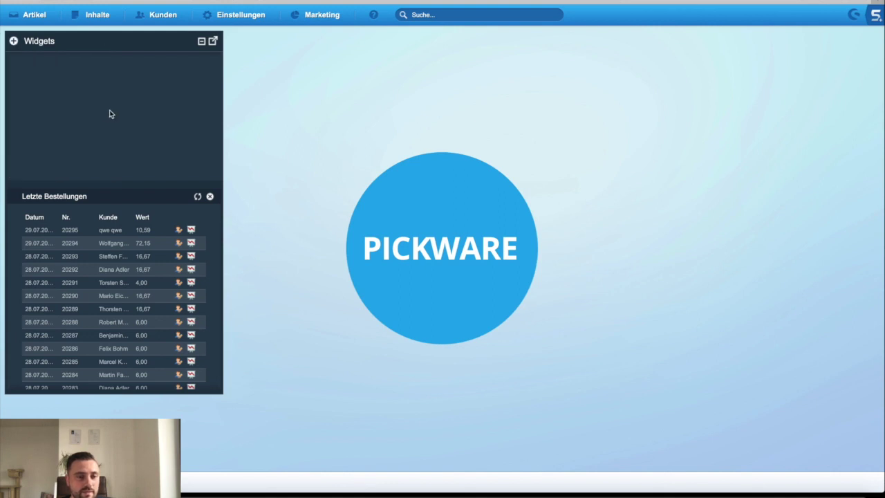
scroll(109, 114, "down", 10)
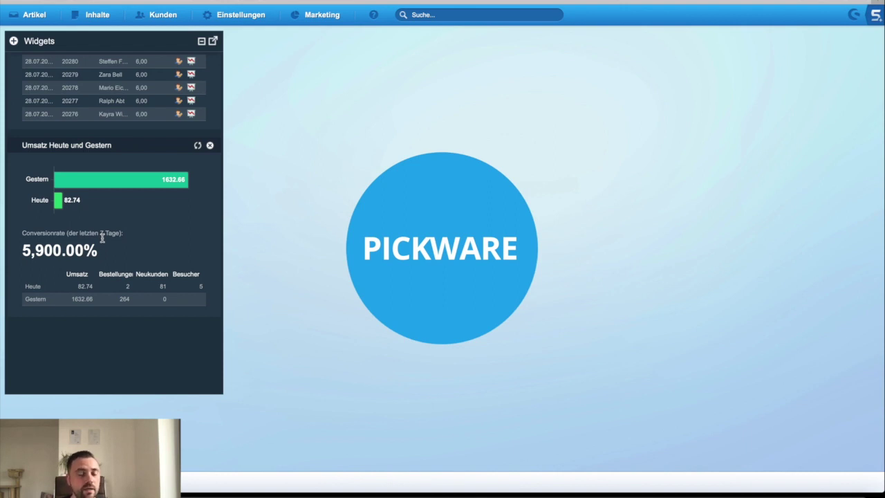
scroll(102, 237, "up", 5)
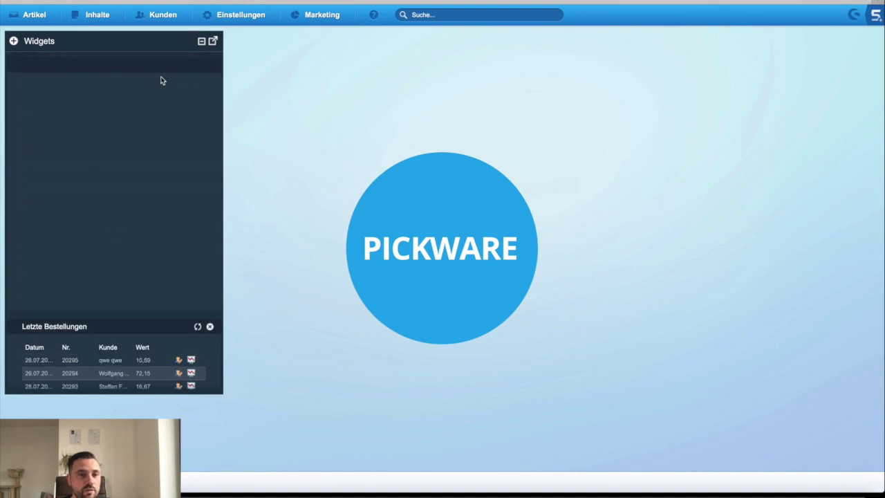
- Open the customer orders overview and set its date filter from 01.07.2019 to 29.07.2019
left_click(158, 15)
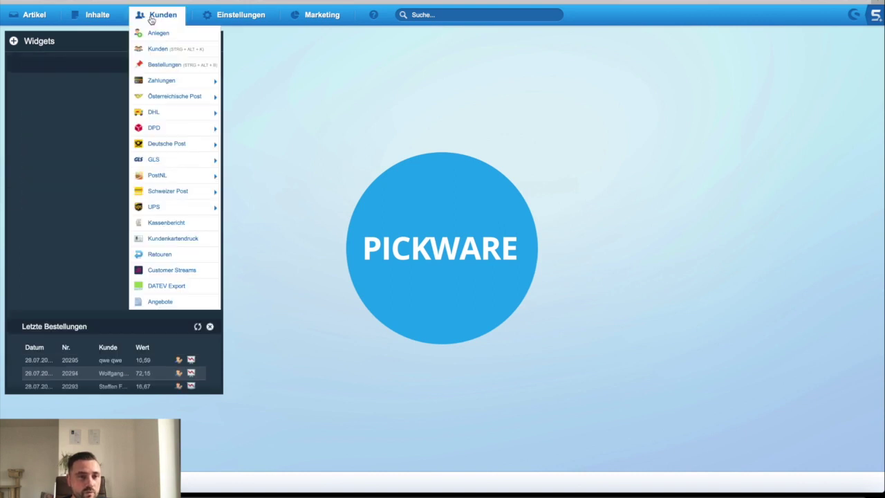
left_click(154, 66)
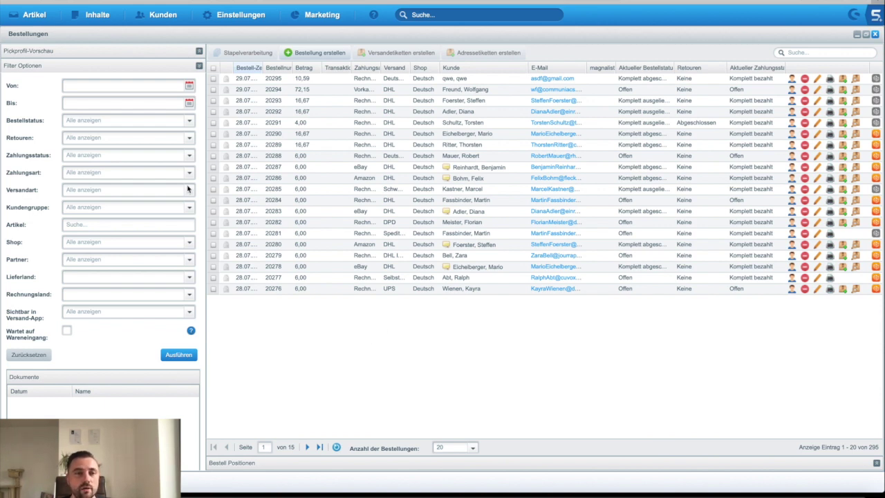
left_click(102, 85)
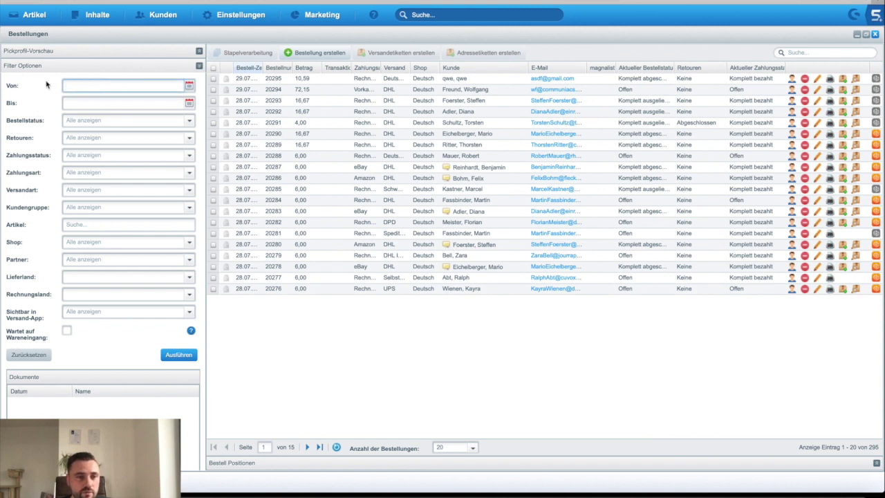
left_click(28, 86)
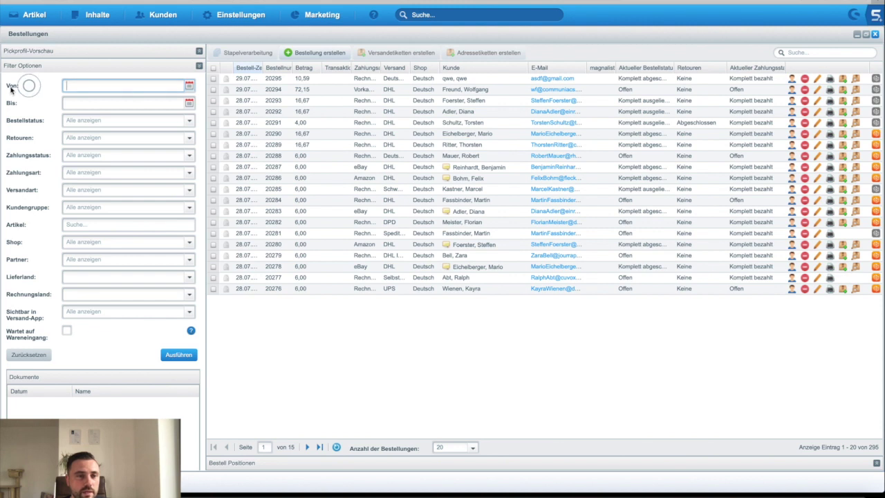
left_click(189, 90)
left_click(85, 120)
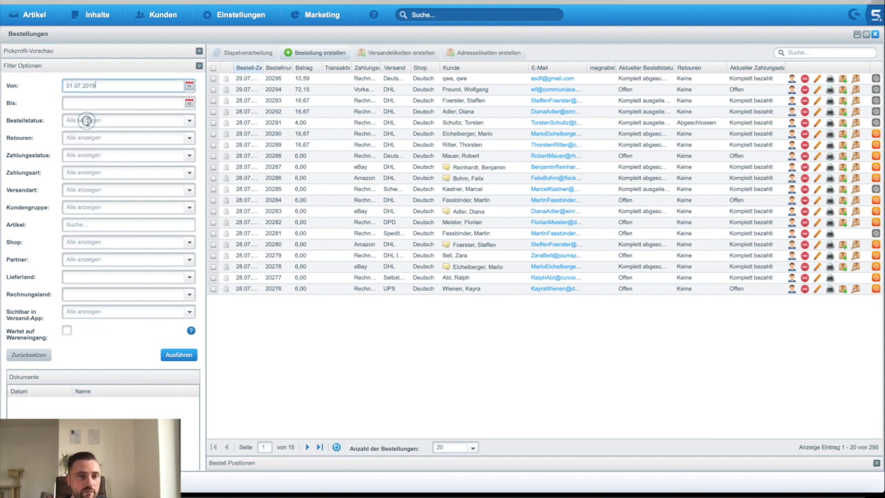
left_click(189, 102)
left_click(82, 183)
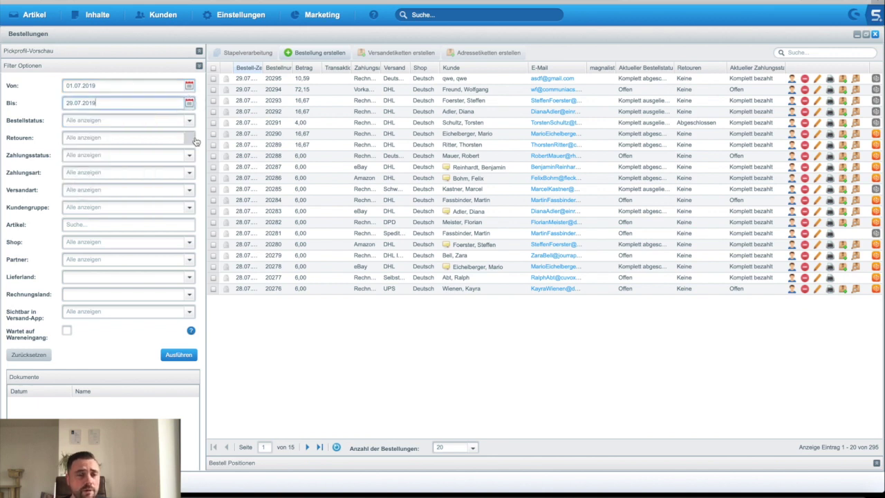
- Set the order status filter to Offen and the payment status filter to Komplett bezahlt
left_click(189, 120)
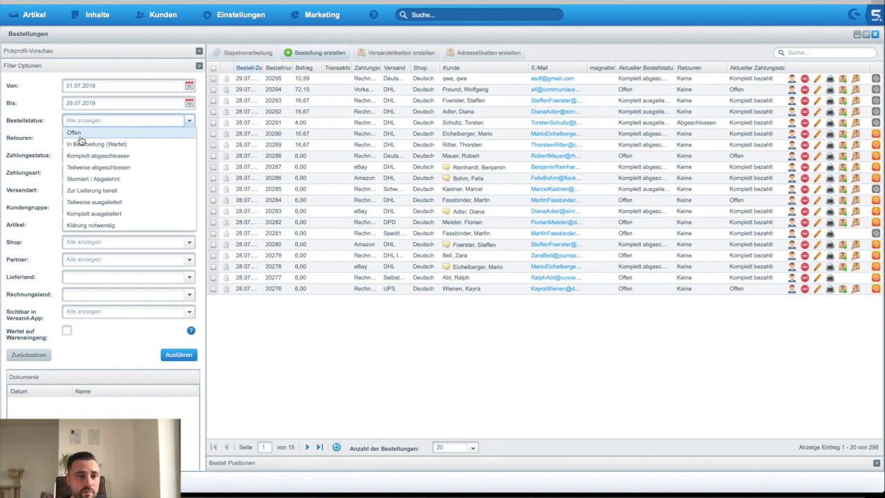
left_click(79, 136)
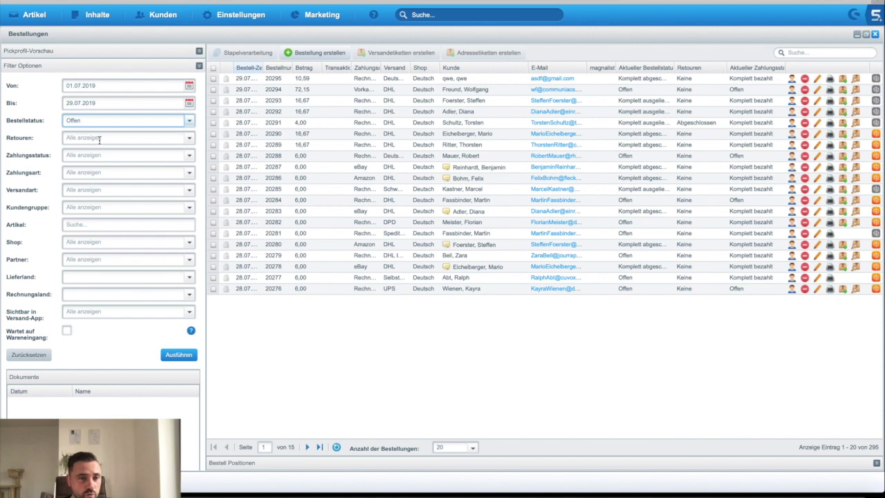
left_click(189, 155)
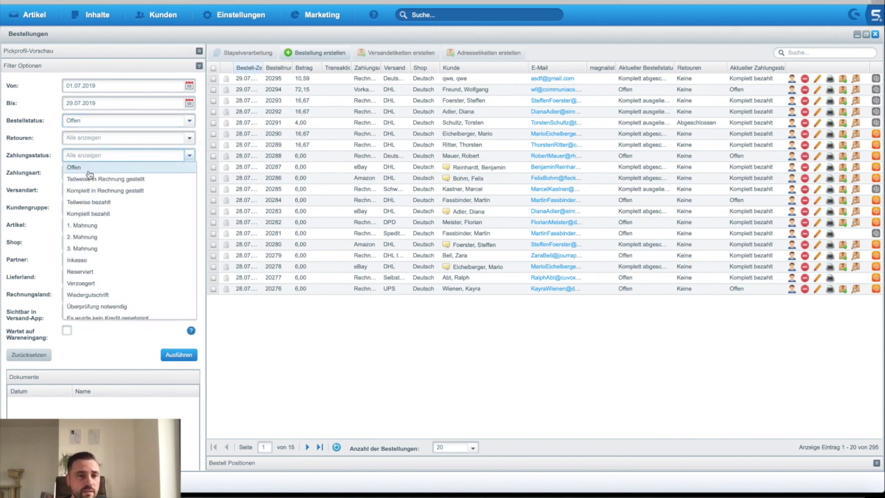
left_click(114, 214)
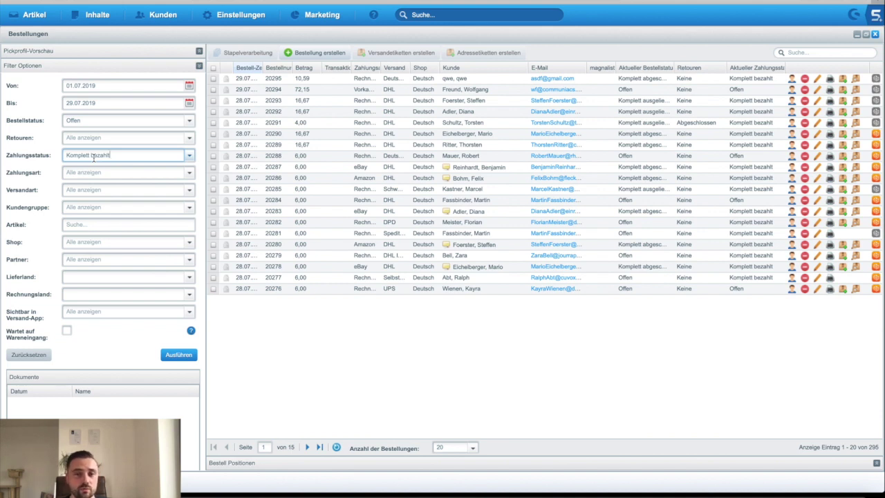
left_click(83, 120)
left_click(119, 155)
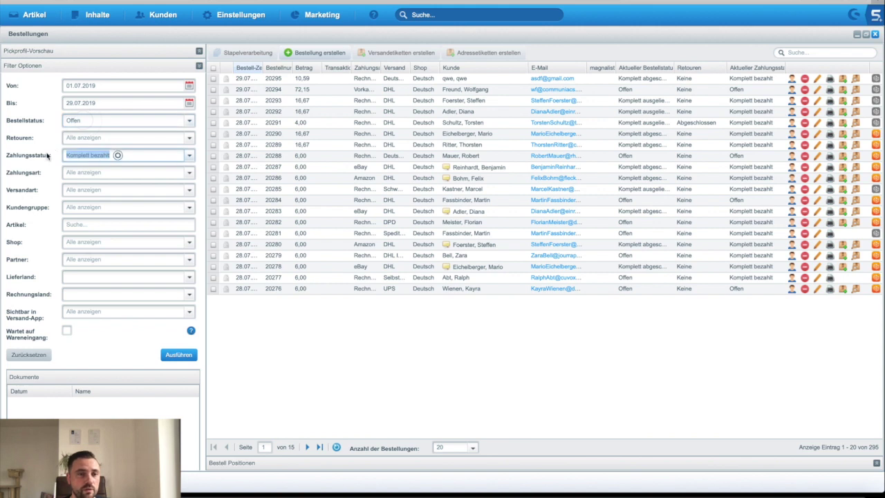
left_click(137, 157)
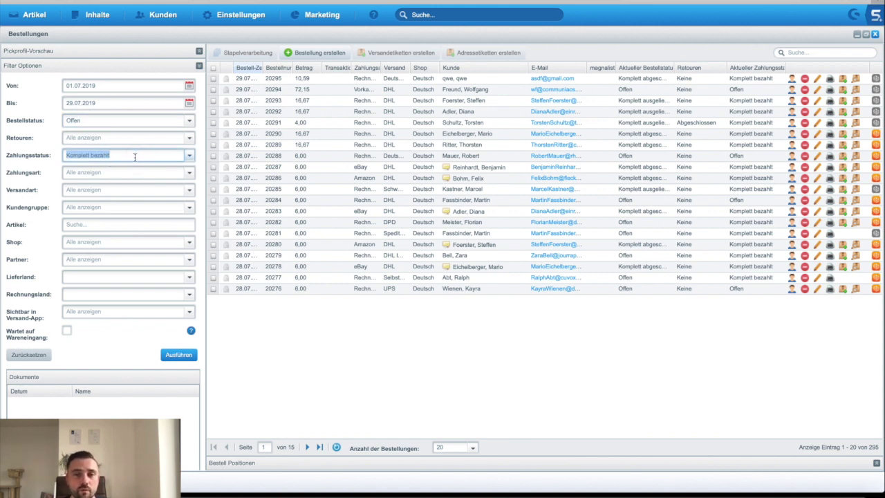
- Examine the filter choices for payment method, shipping method, customer group, shop, partner, delivery country, billing country and shipping app visibility
left_click(194, 175)
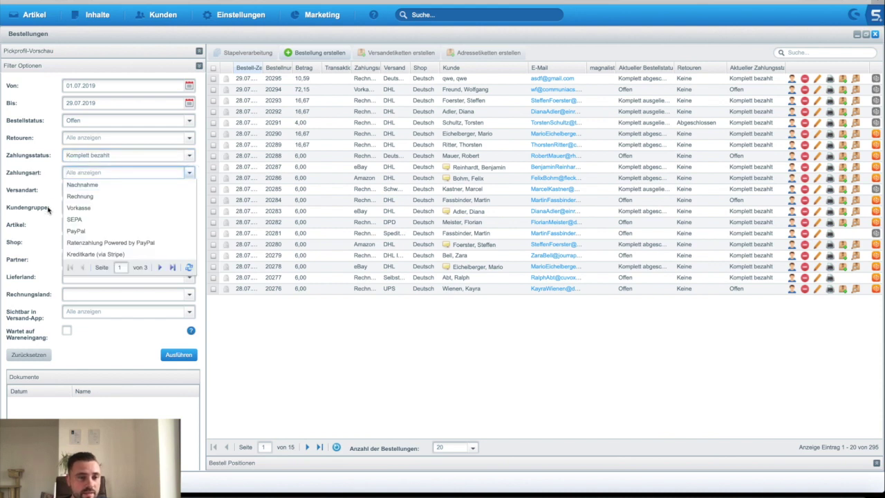
left_click(46, 208)
left_click(190, 190)
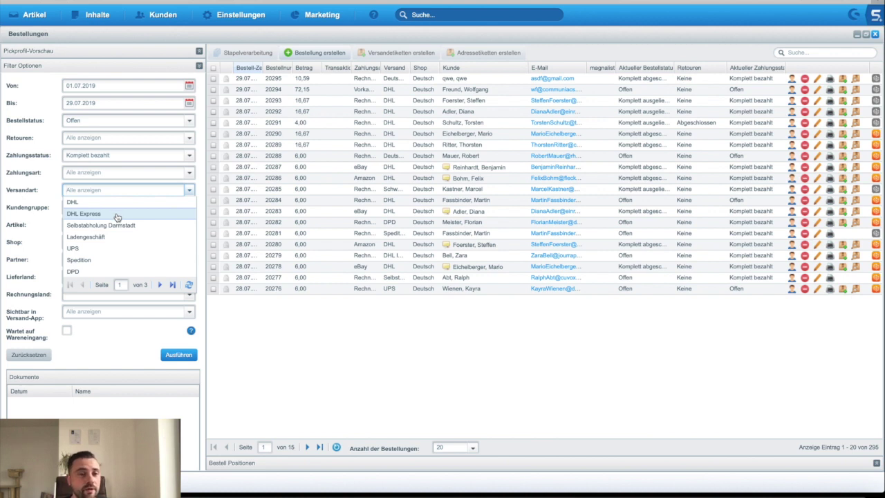
left_click(39, 205)
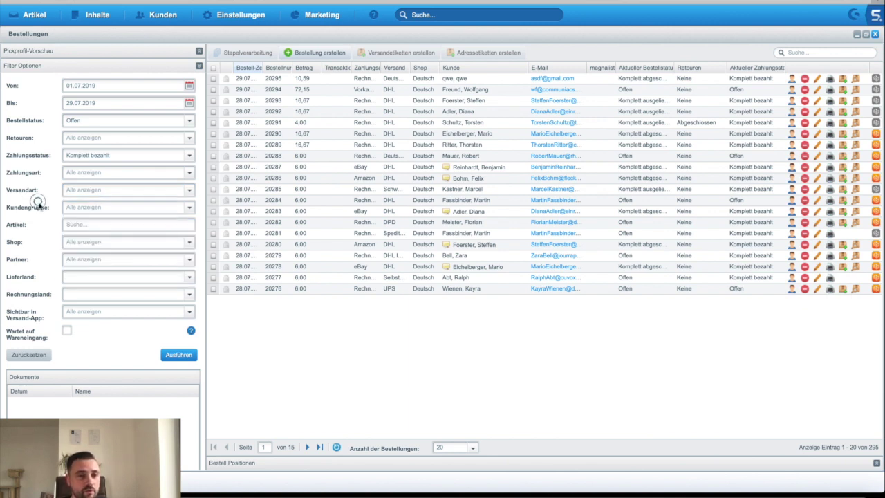
left_click(192, 210)
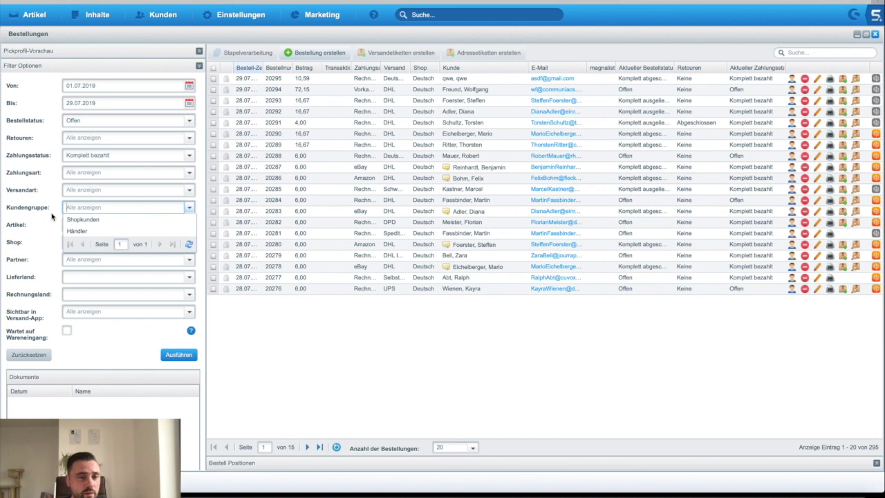
left_click(38, 213)
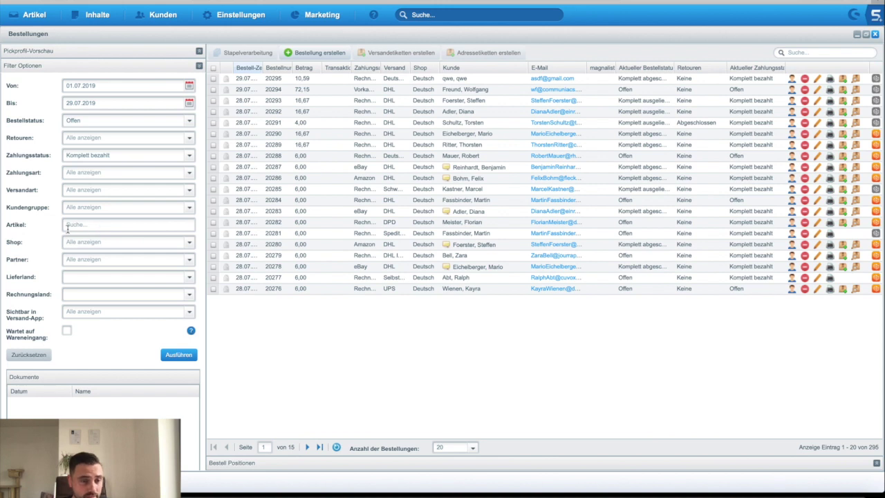
left_click(189, 242)
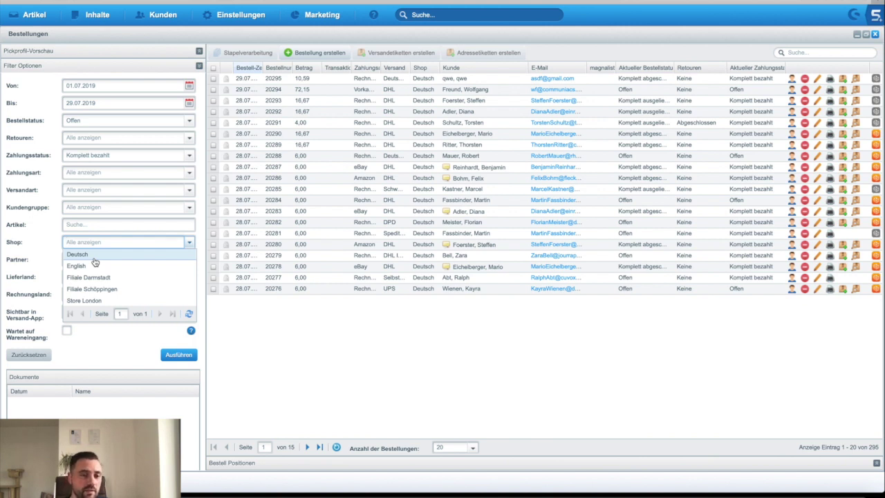
left_click(10, 245)
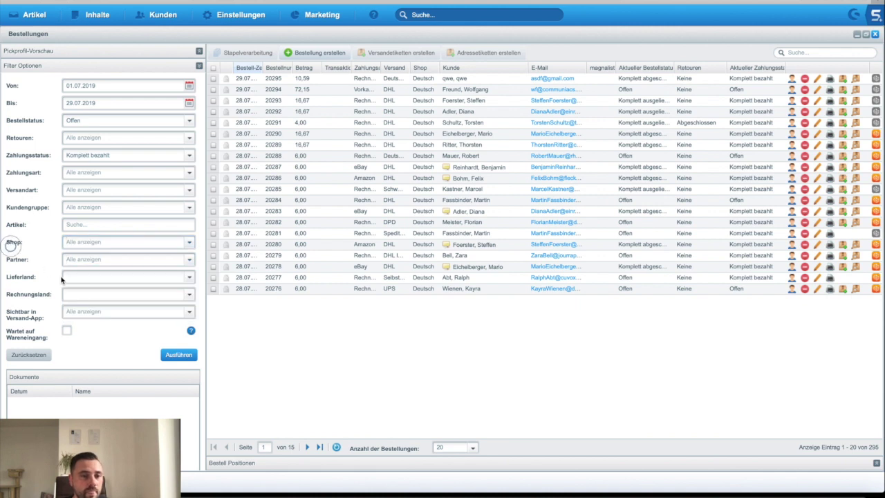
left_click(189, 264)
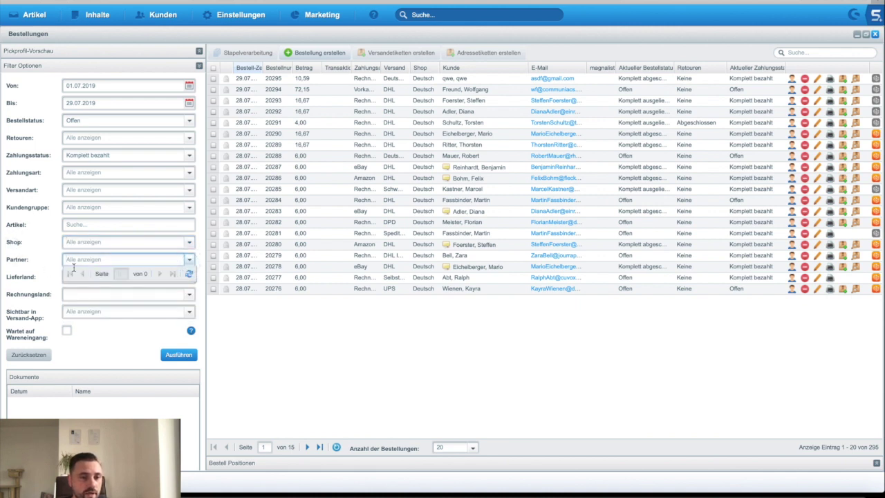
left_click(44, 264)
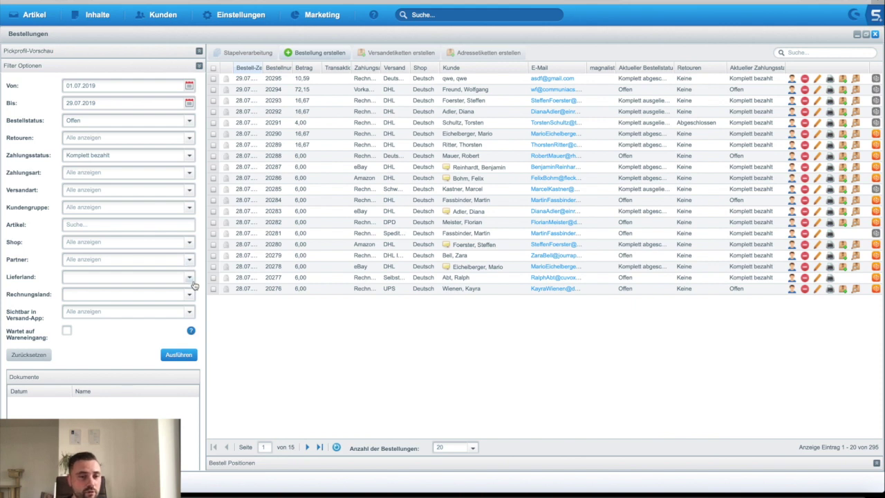
left_click(155, 284)
left_click(34, 275)
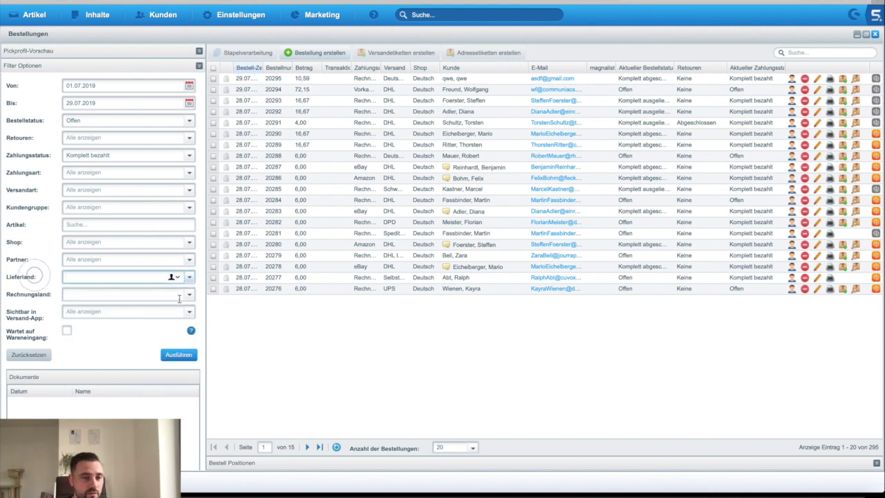
left_click(189, 293)
left_click(29, 289)
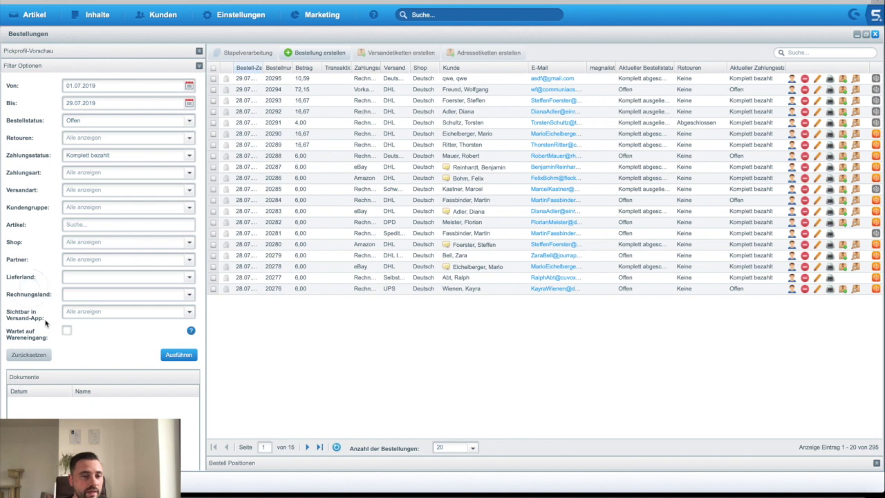
left_click(195, 316)
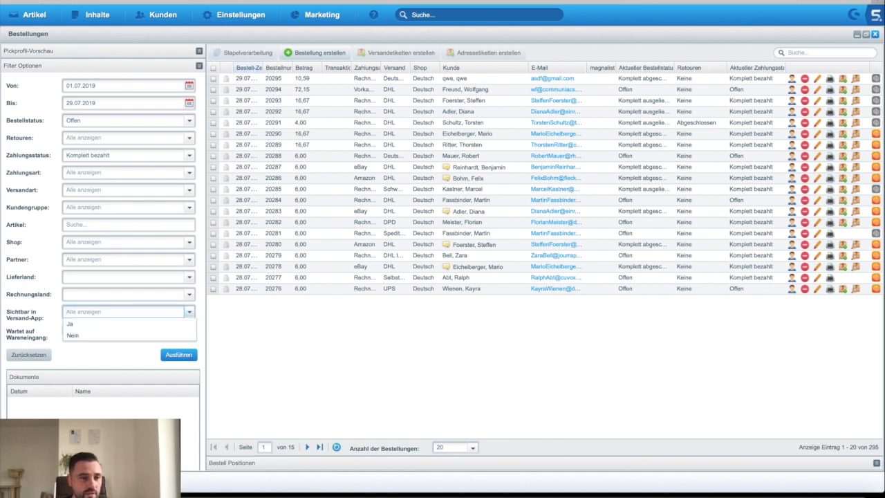
left_click(40, 313)
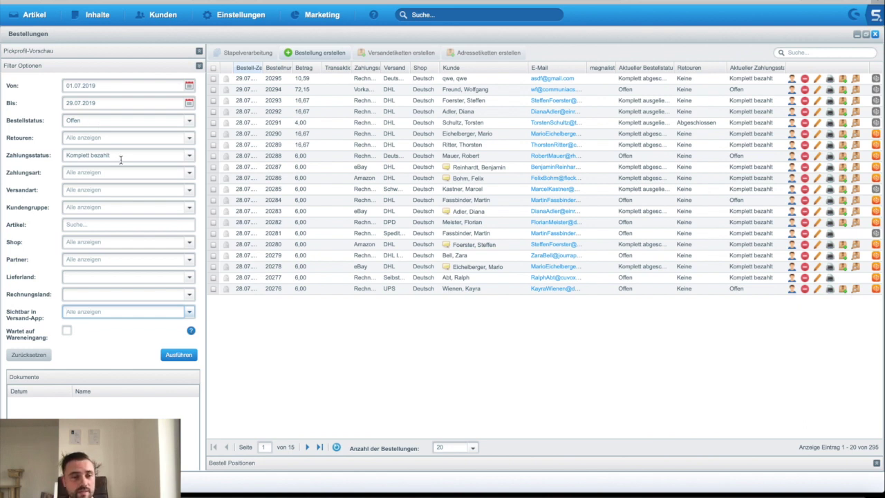
- Apply the chosen filters to the order list and check the number of matching orders
left_click(178, 354)
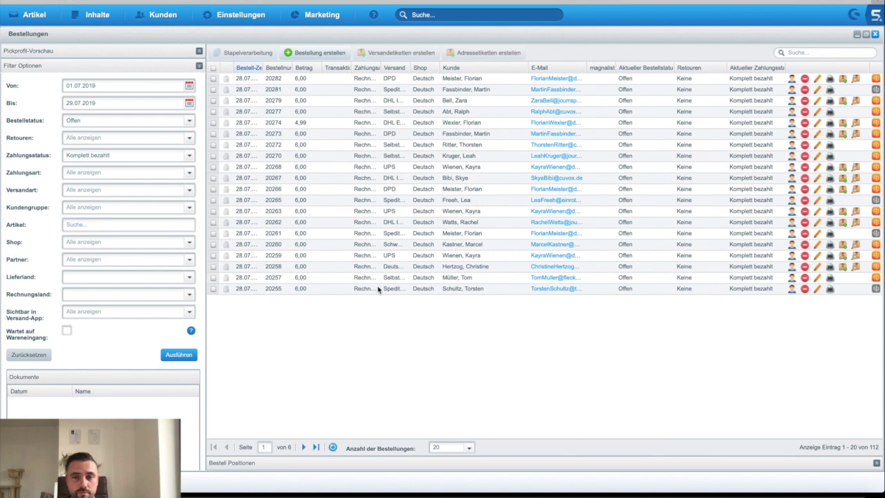
double_click(874, 446)
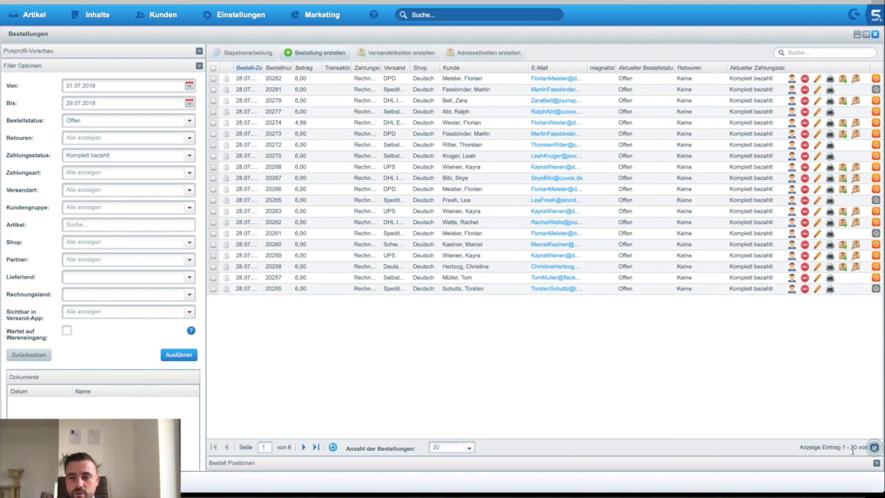
left_click(813, 383)
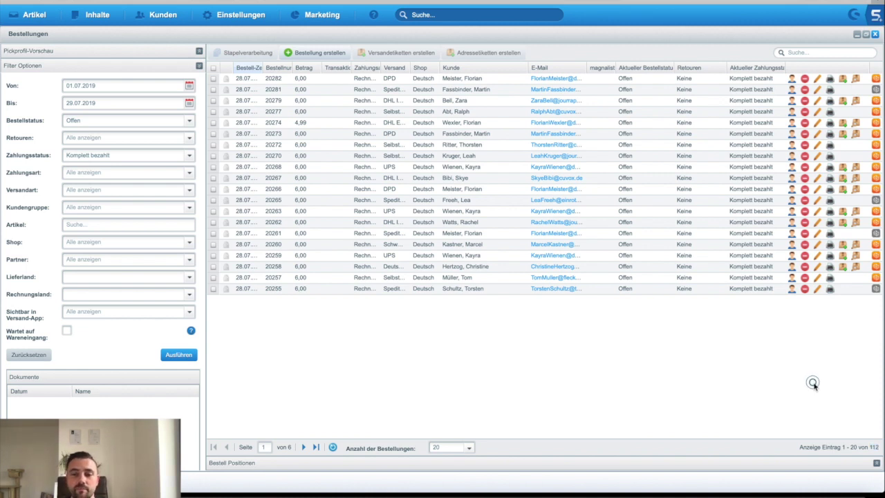
left_click(583, 40)
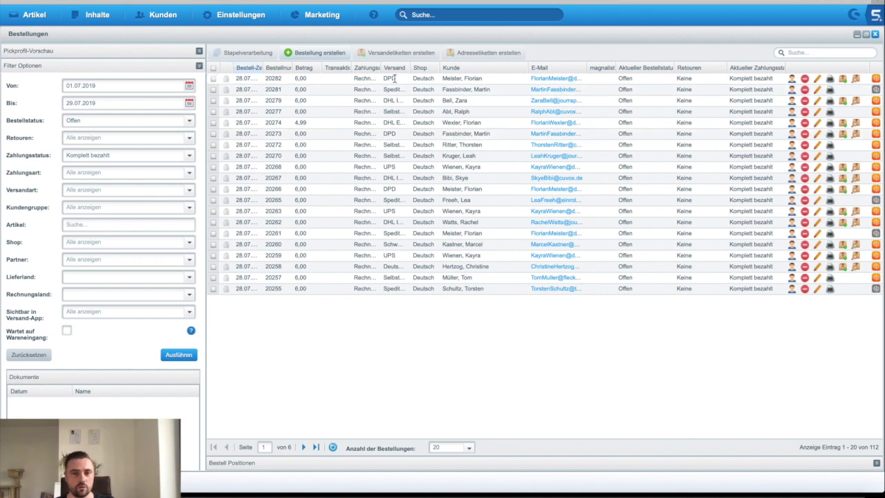
- Open the details of the first order in the filtered list and check its total amount and shipping method
left_click(817, 79)
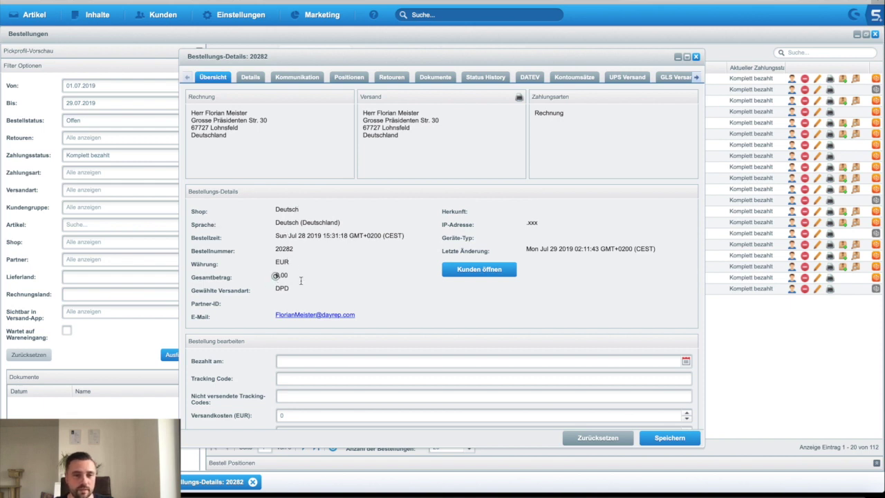
left_click_drag(275, 289, 314, 291)
left_click(280, 288)
left_click(313, 288)
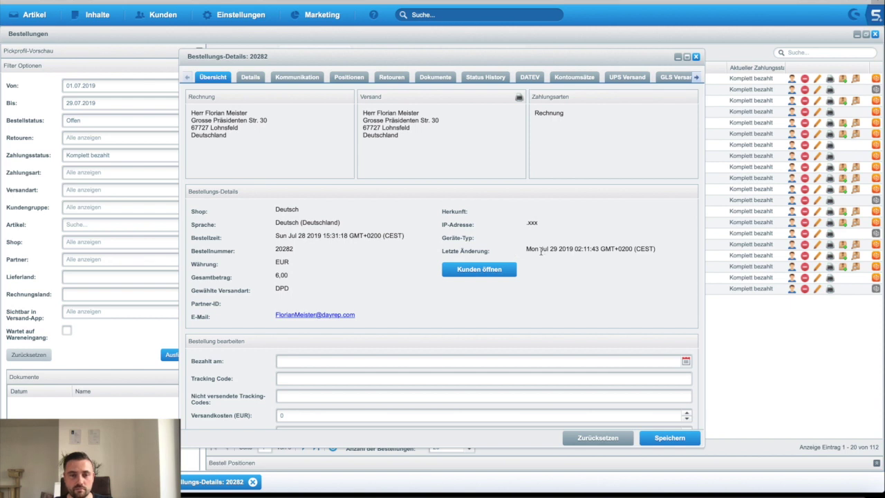
- Examine the order's editable fields for payment date, tracking codes, shipping costs, tax rate, order status and payment status
scroll(275, 260, "down", 4)
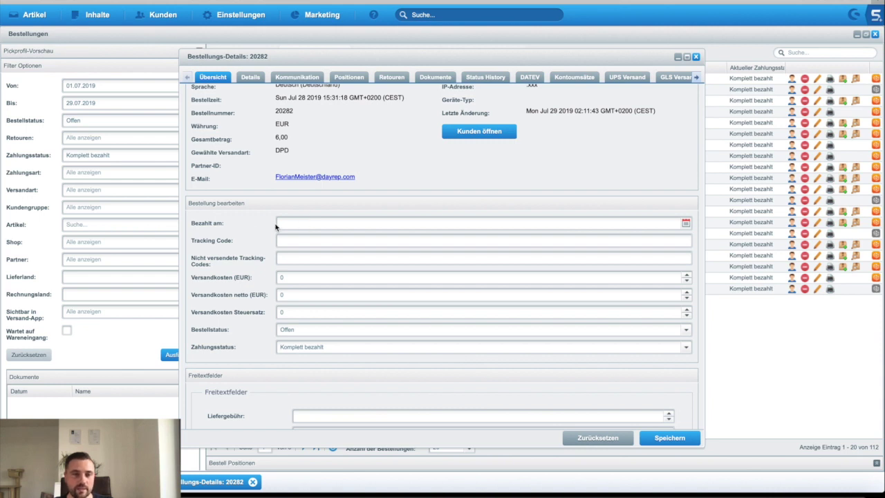
left_click(327, 222)
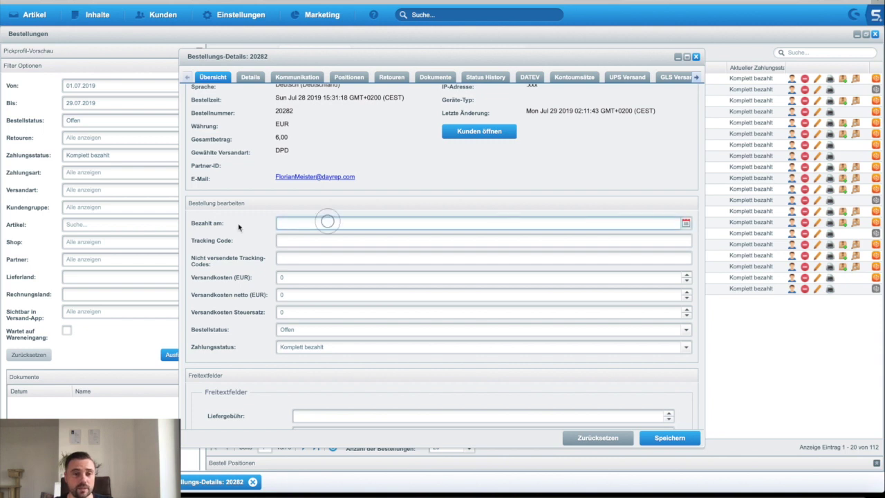
left_click(299, 243)
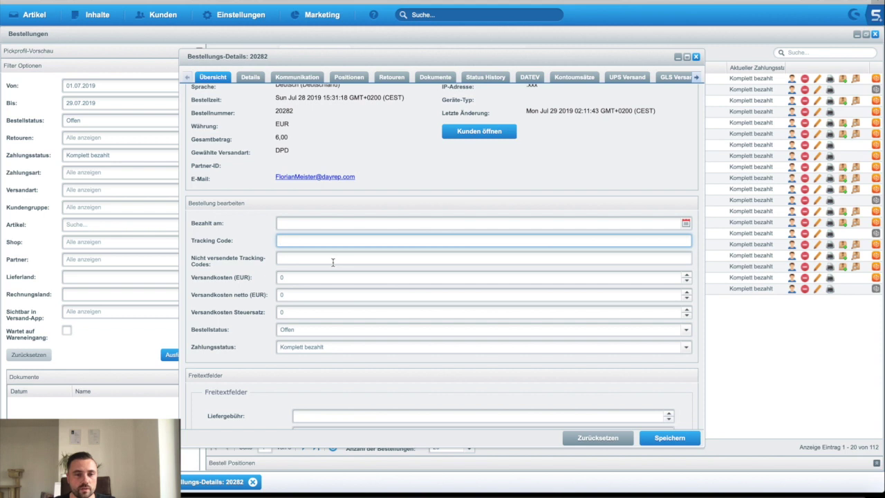
left_click(303, 278)
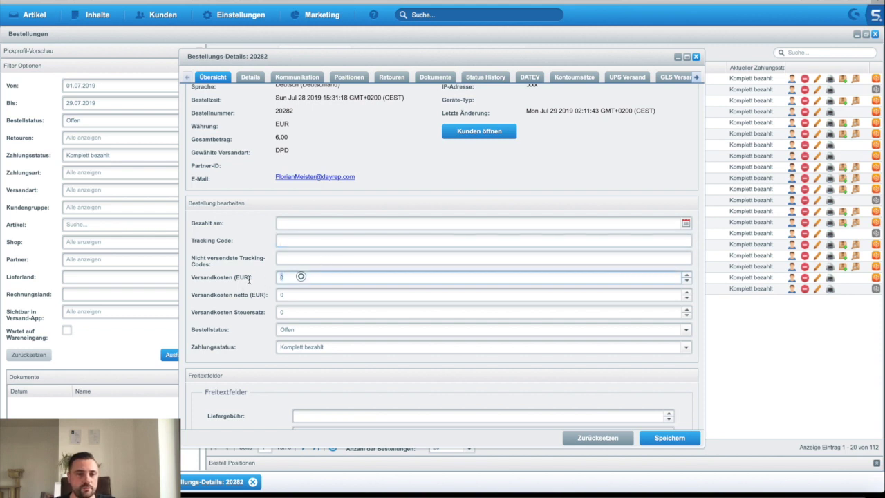
left_click(295, 296)
left_click(292, 312)
left_click(293, 330)
left_click(337, 350)
left_click(254, 344)
- Review the order's free text fields, from the delivery fee and preferred delivery options to dunning and gift voucher entries
scroll(254, 343, "down", 3)
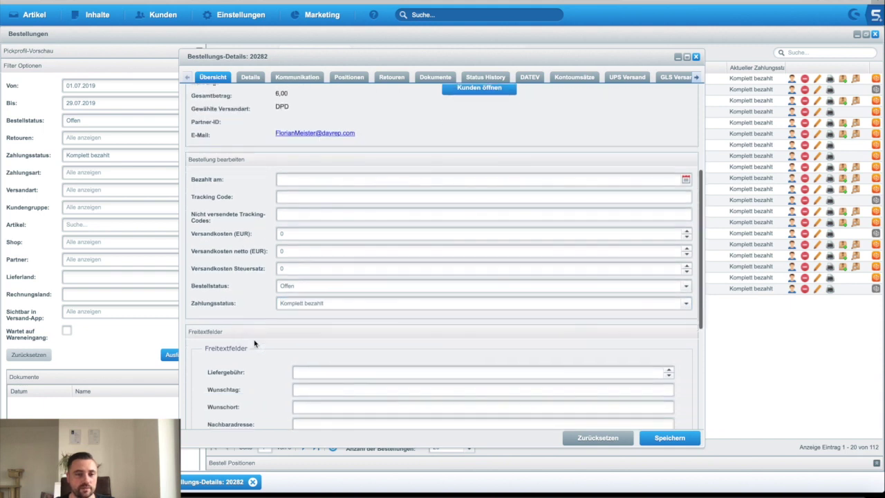
scroll(253, 343, "down", 5)
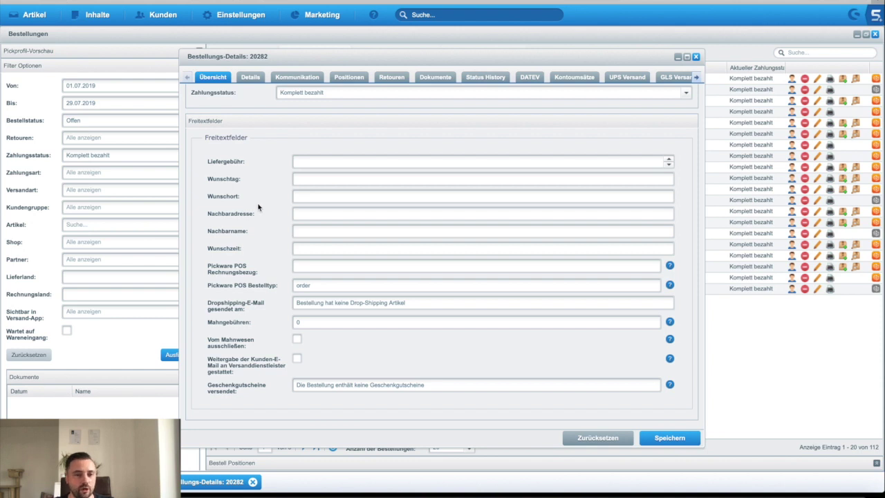
scroll(258, 207, "up", 3)
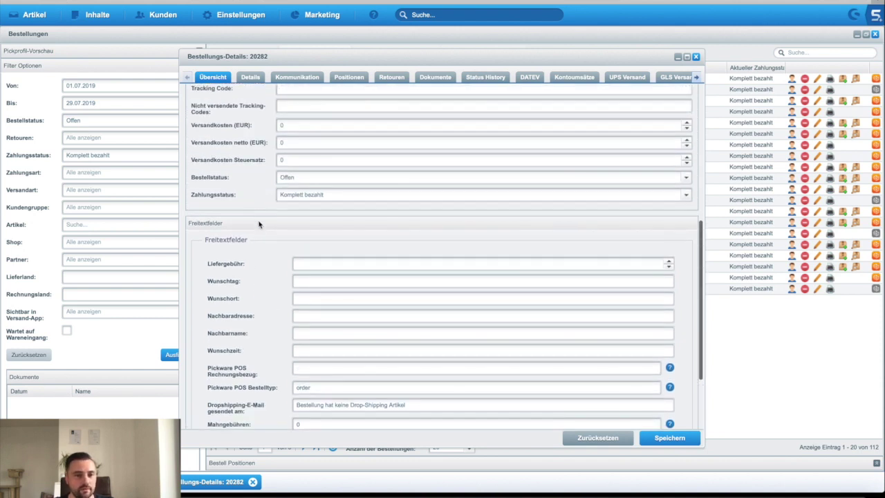
- Examine the order's shop assignment, billing data, alternative delivery address, payment method and shipping method in its detail form
left_click(252, 79)
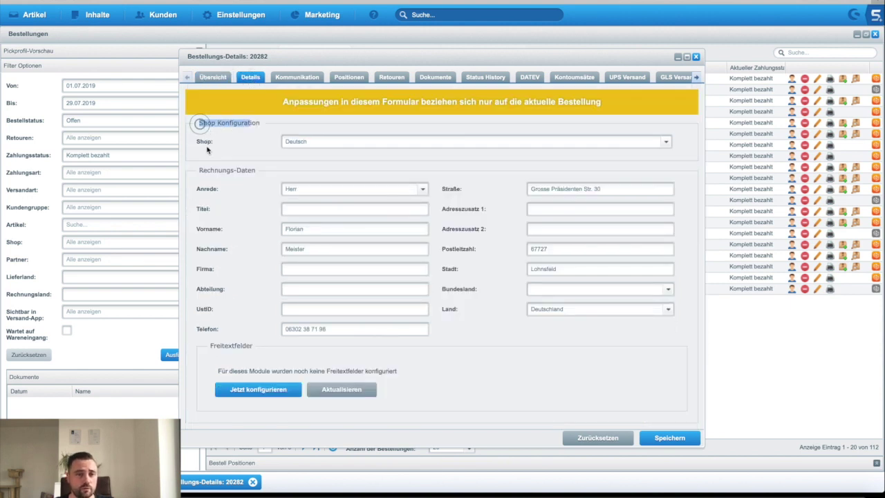
left_click(204, 141)
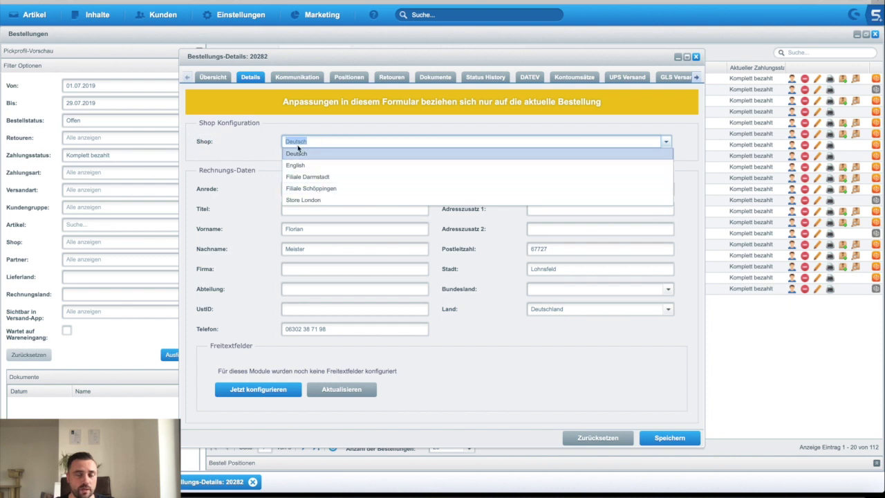
left_click(242, 123)
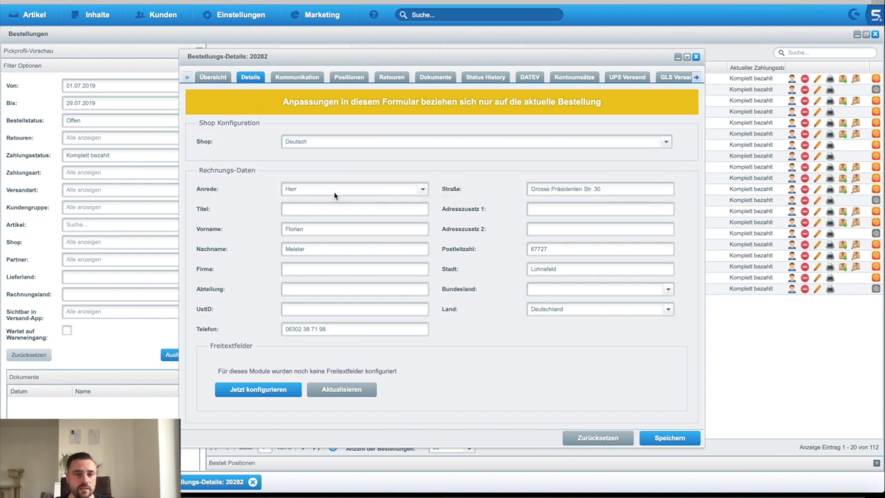
scroll(207, 226, "down", 5)
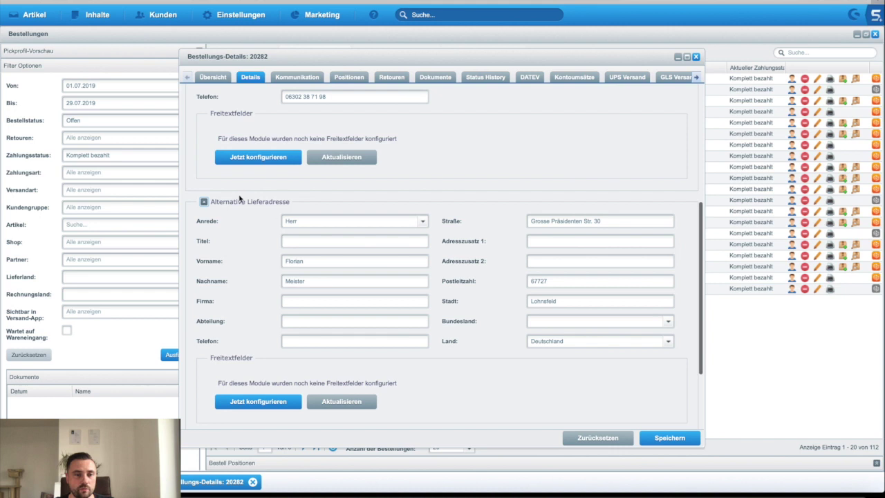
scroll(249, 285, "down", 4)
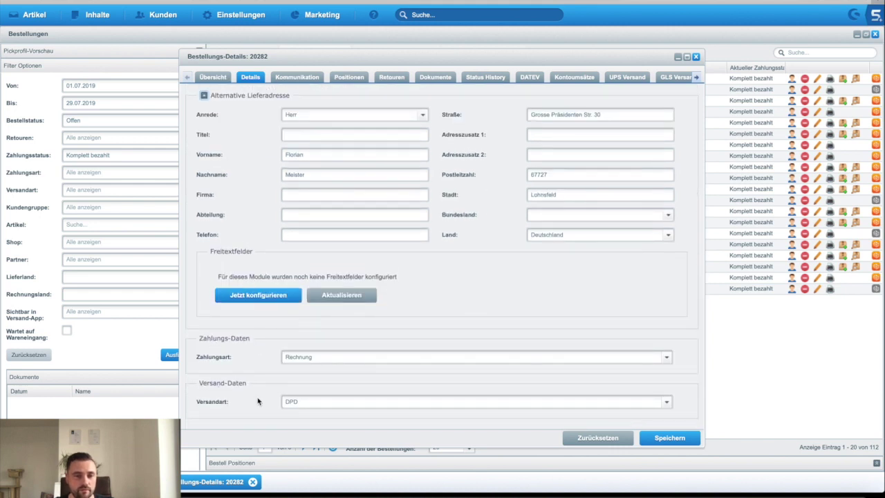
scroll(295, 405, "up", 3)
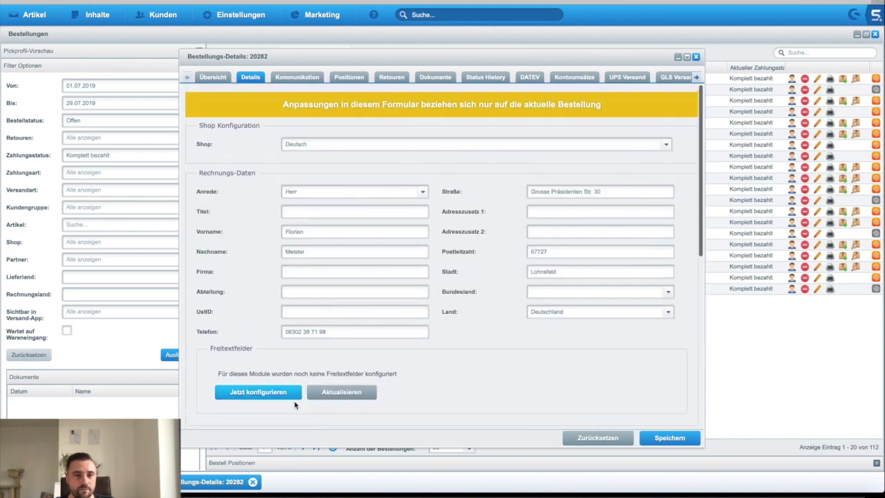
- Examine the order's comment fields for internal notes, warehouse pick instructions, customer comments and external replies
left_click(297, 77)
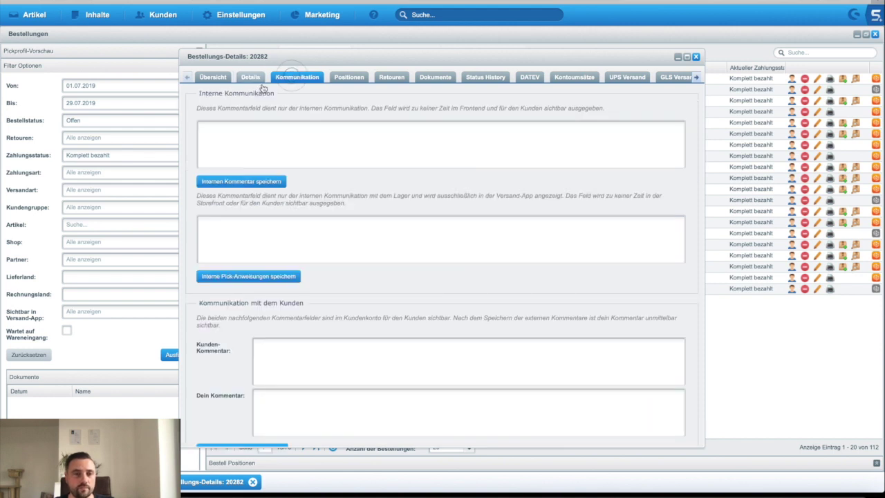
left_click(237, 137)
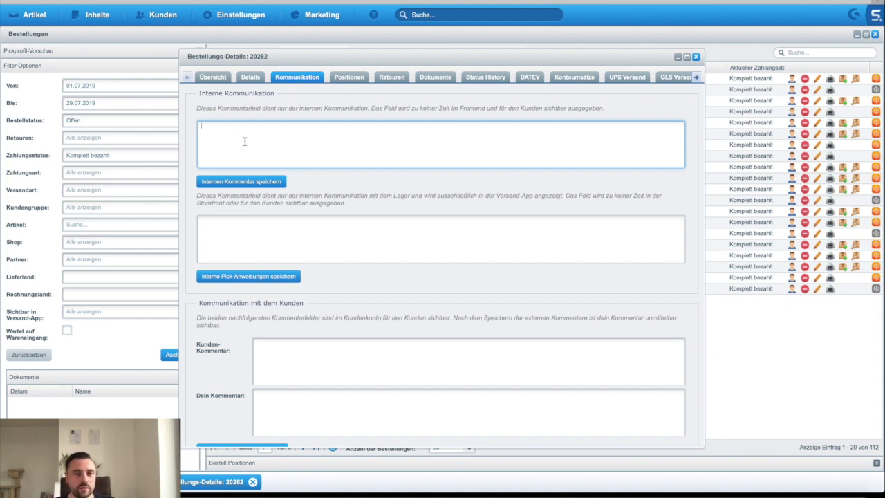
scroll(241, 139, "down", 1)
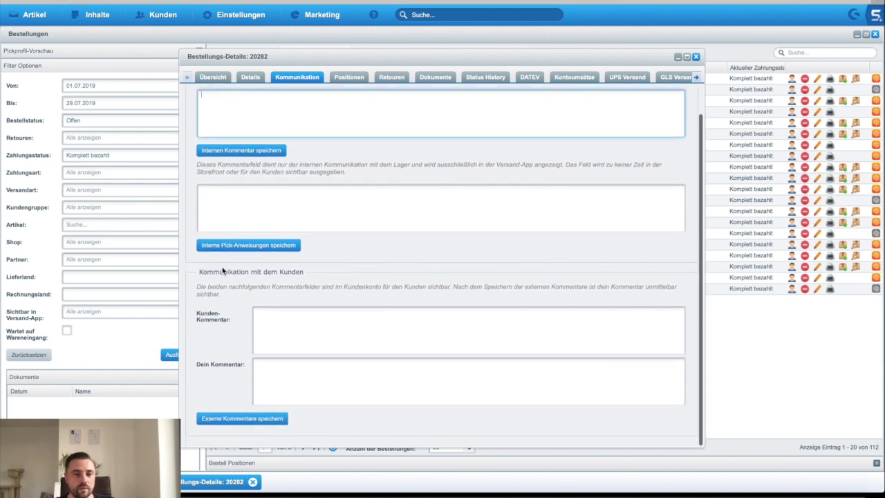
left_click(277, 319)
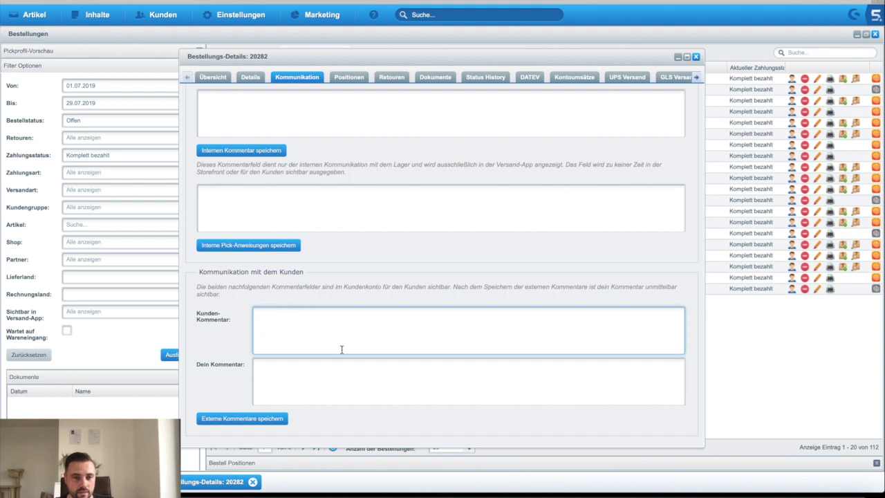
left_click(298, 379)
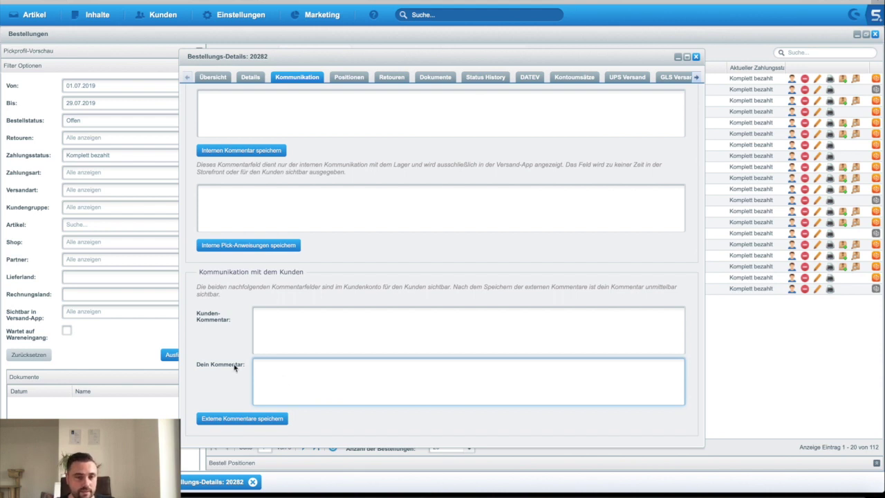
scroll(234, 367, "up", 1)
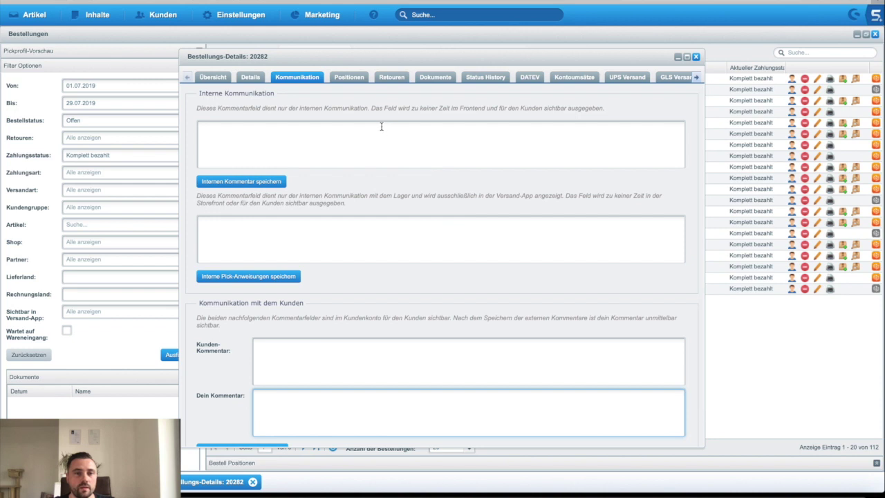
- Review the order's item positions, checking each article's quantity, price and available stock
left_click(349, 77)
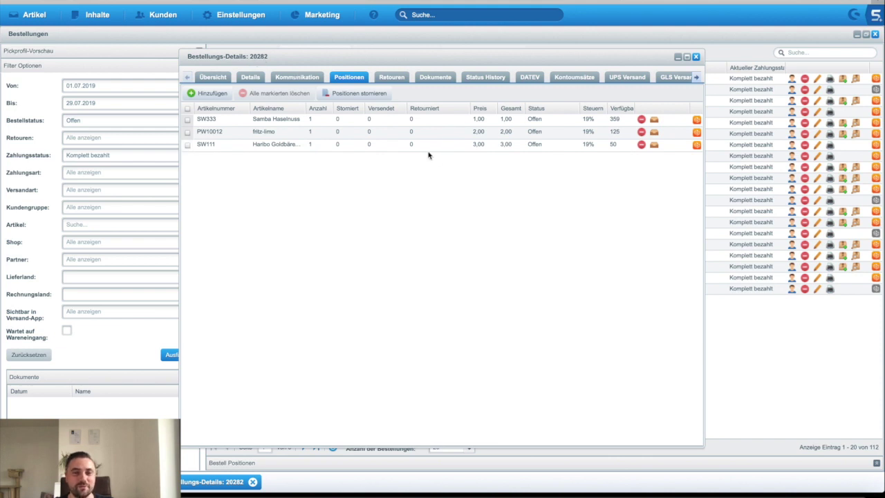
left_click(323, 124)
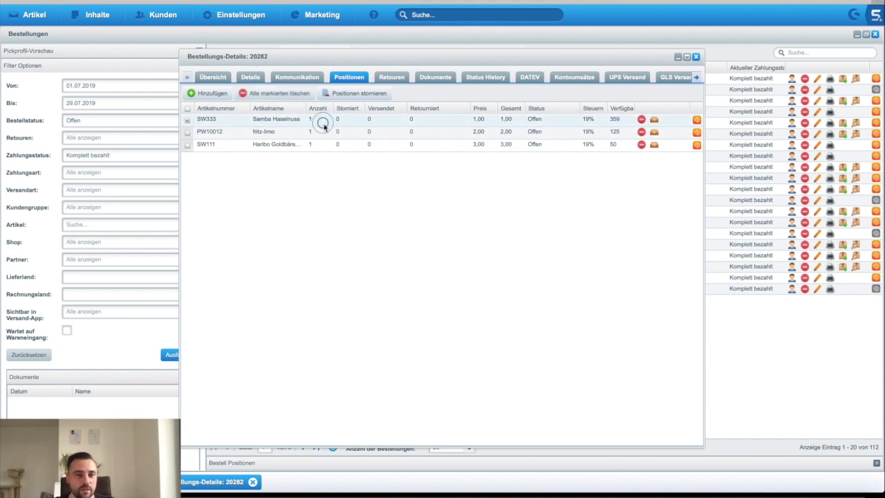
left_click(287, 134)
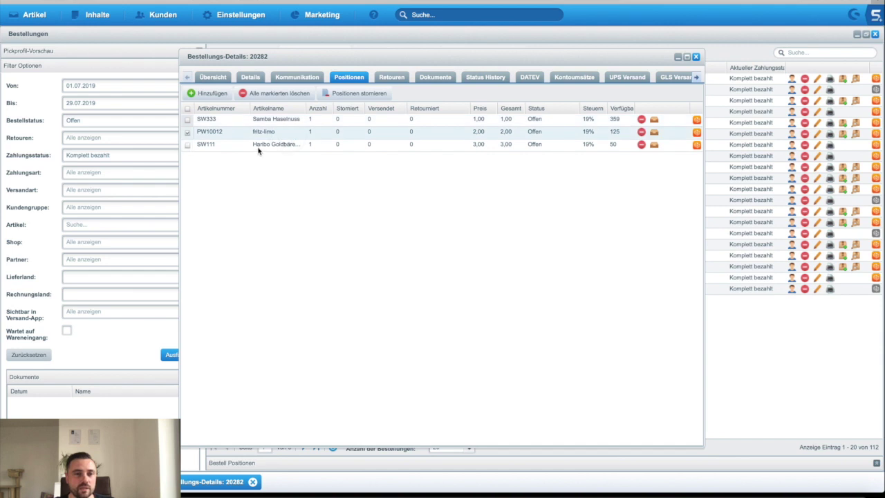
left_click(258, 145)
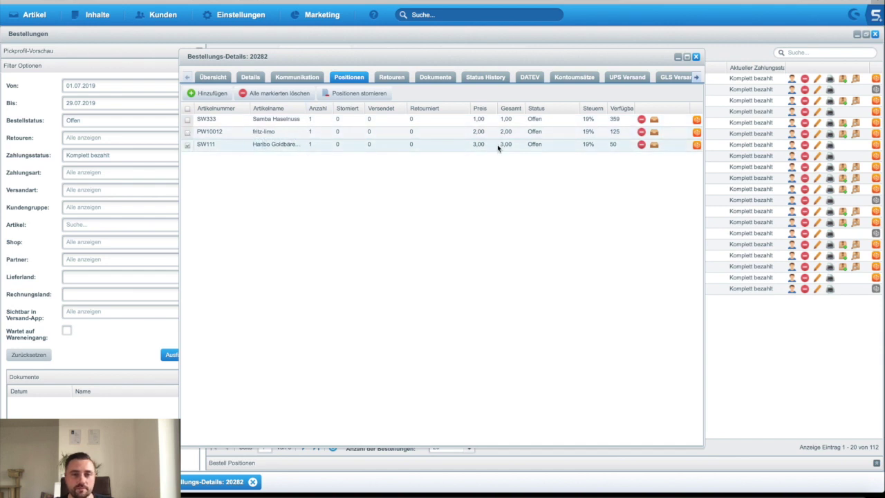
left_click(488, 119)
left_click(479, 131)
left_click(479, 144)
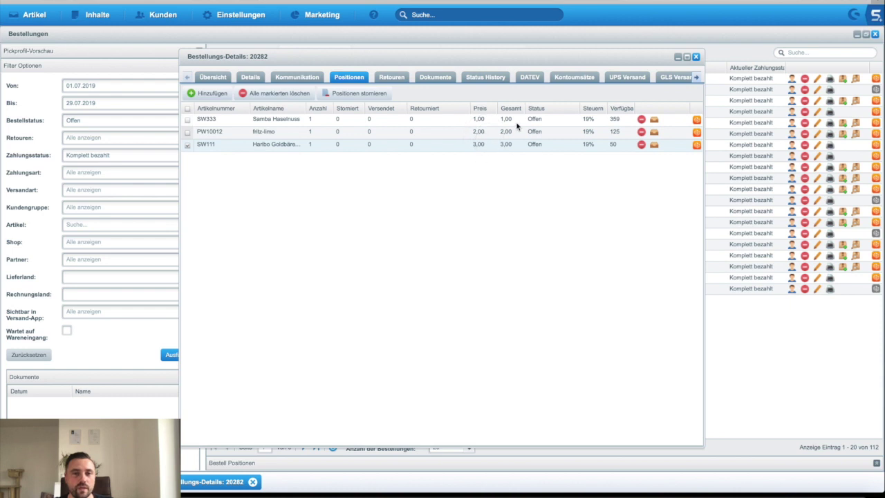
left_click(619, 120)
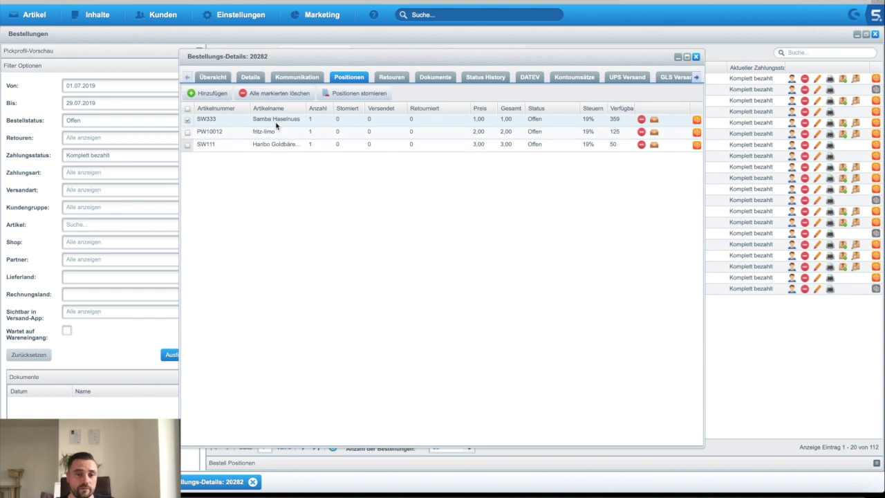
- Examine the cancellation form for the Samba Haselnuss and fritz-limo positions with Stornorechnung erstellen enabled, and close it without confirming
left_click(188, 132)
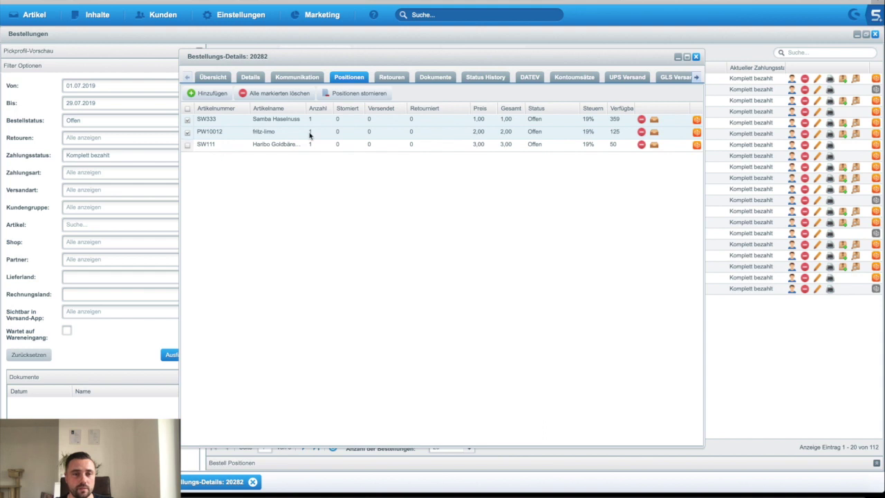
left_click(337, 95)
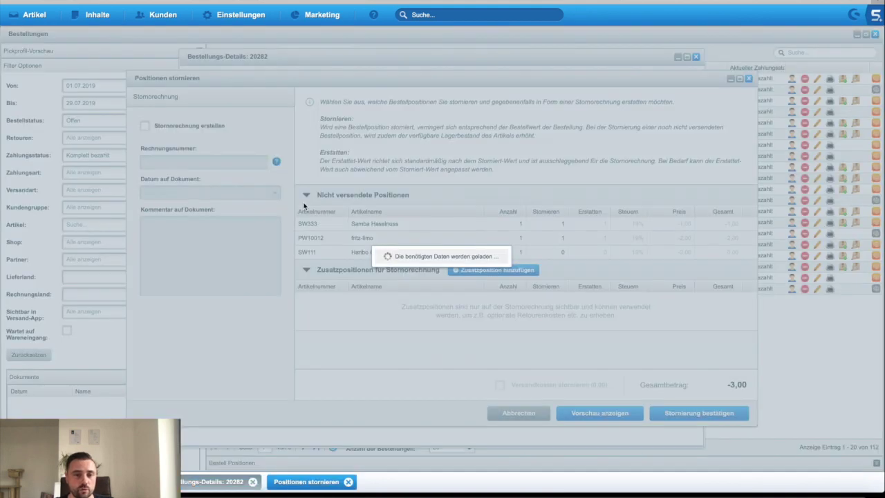
left_click(198, 126)
left_click(195, 159)
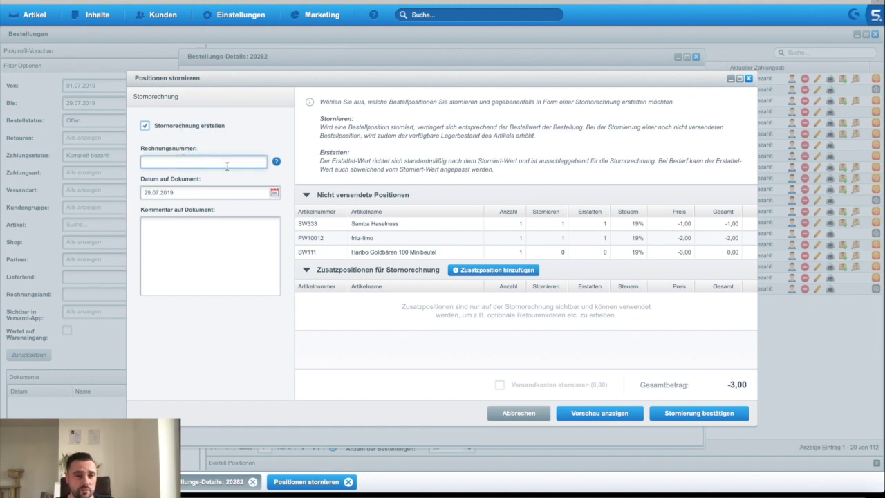
left_click(200, 193)
left_click(200, 193)
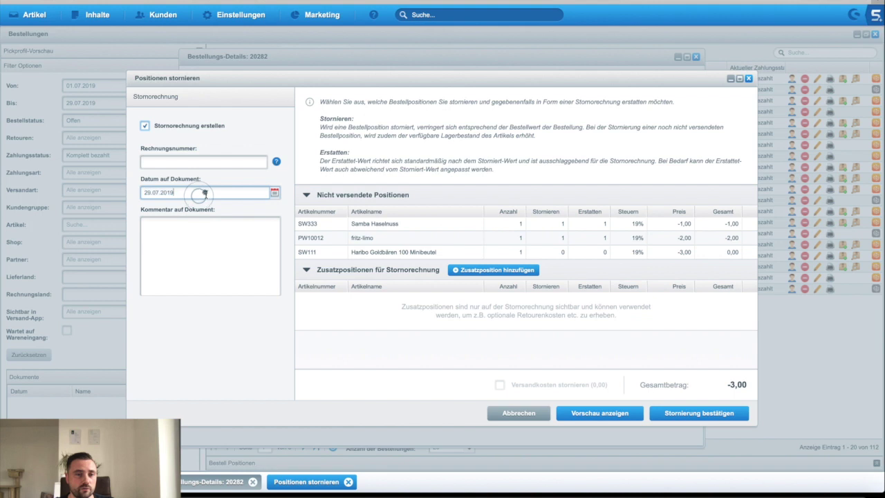
left_click(174, 233)
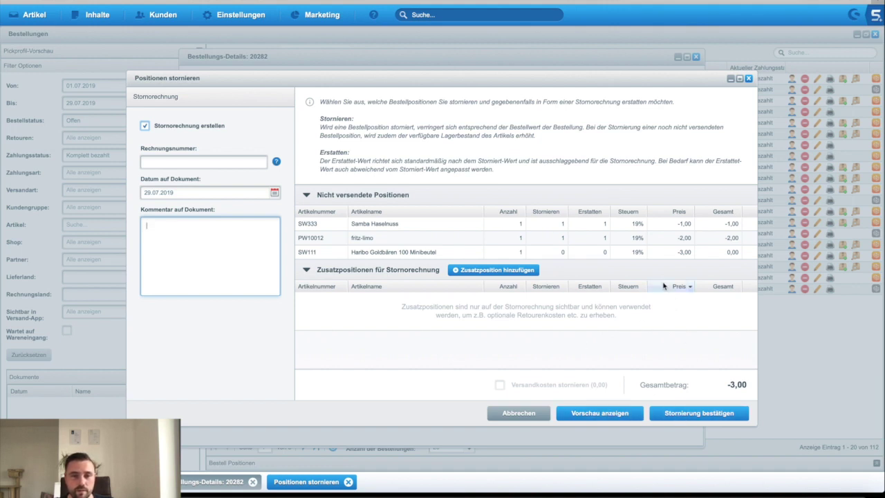
left_click(748, 79)
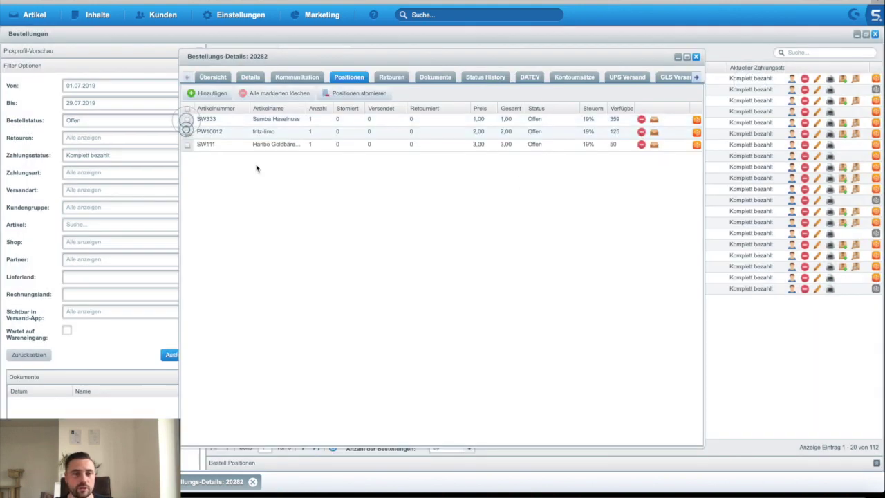
- Check the order's returns, and open its generated documents and document configuration
left_click(394, 77)
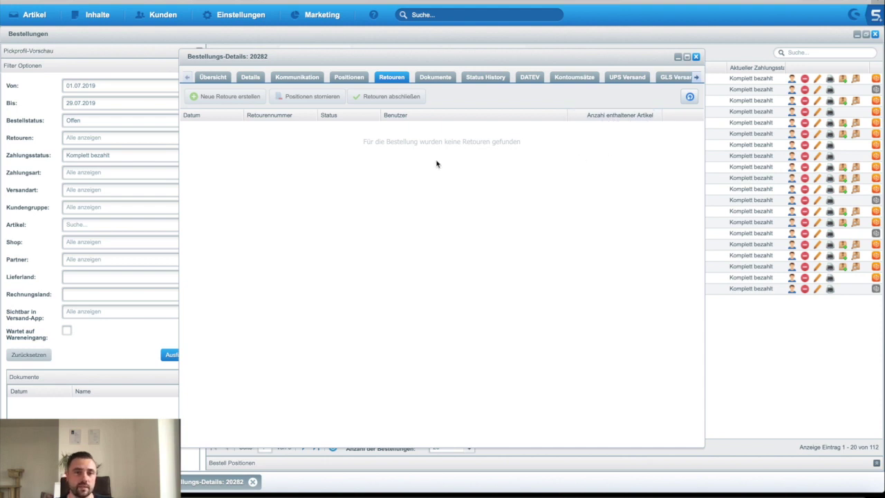
left_click(444, 84)
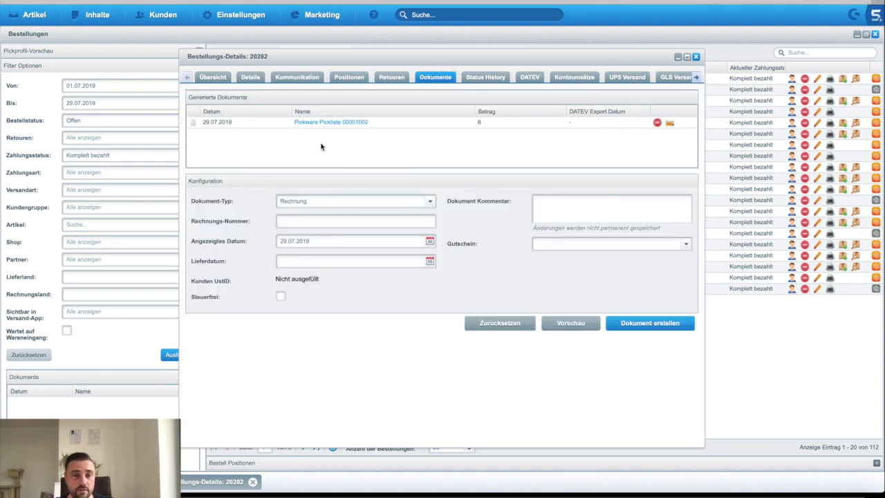
- Examine the document configuration: available document types, invoice number, displayed date and delivery date, leaving the type on Rechnung
left_click(429, 202)
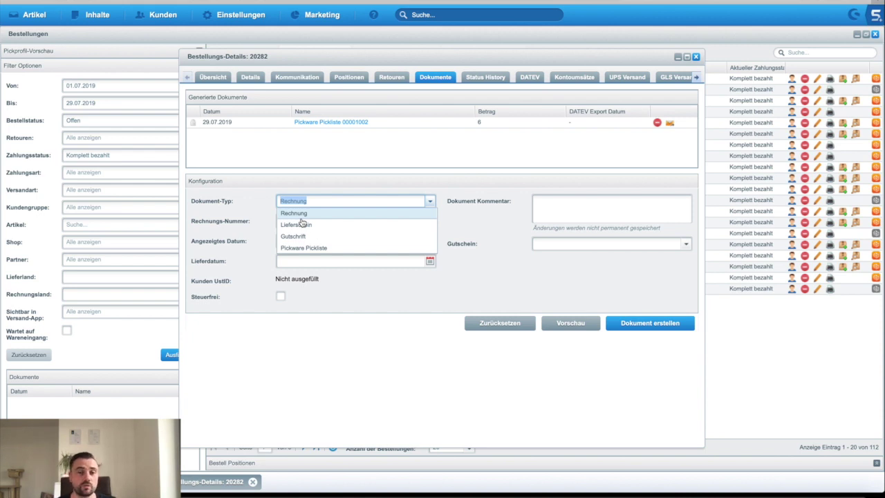
left_click(296, 174)
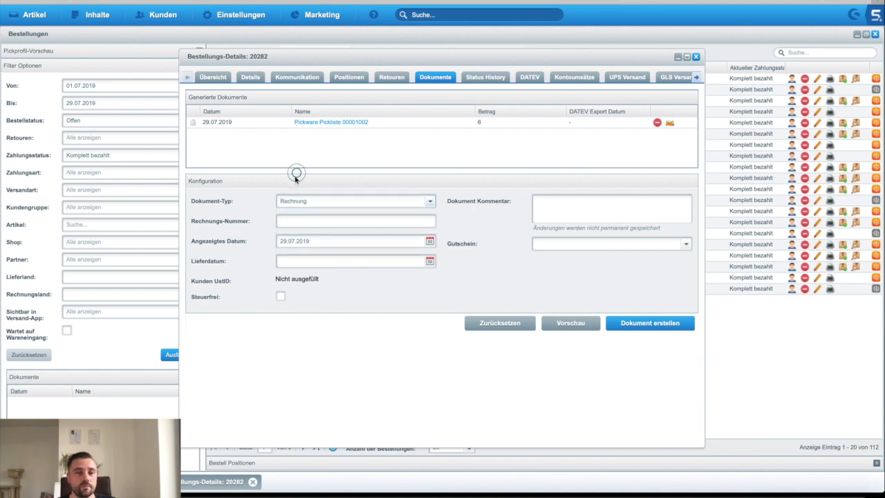
left_click(317, 219)
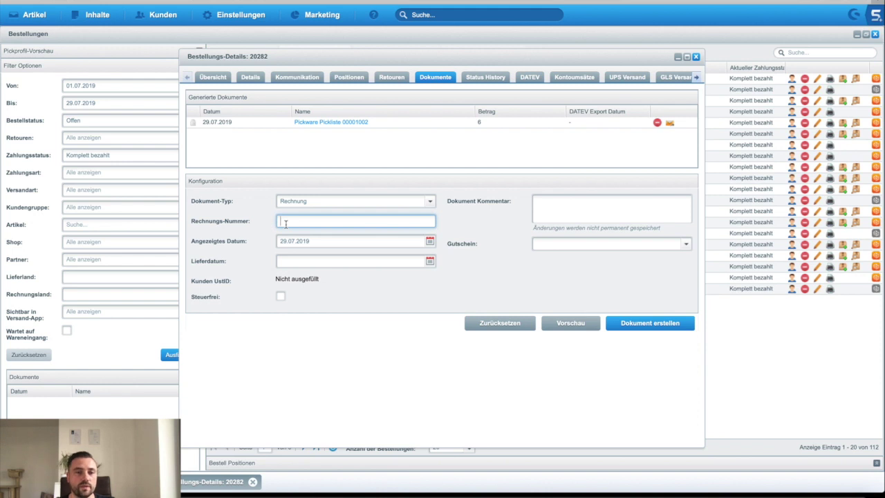
left_click(323, 242)
left_click(323, 242)
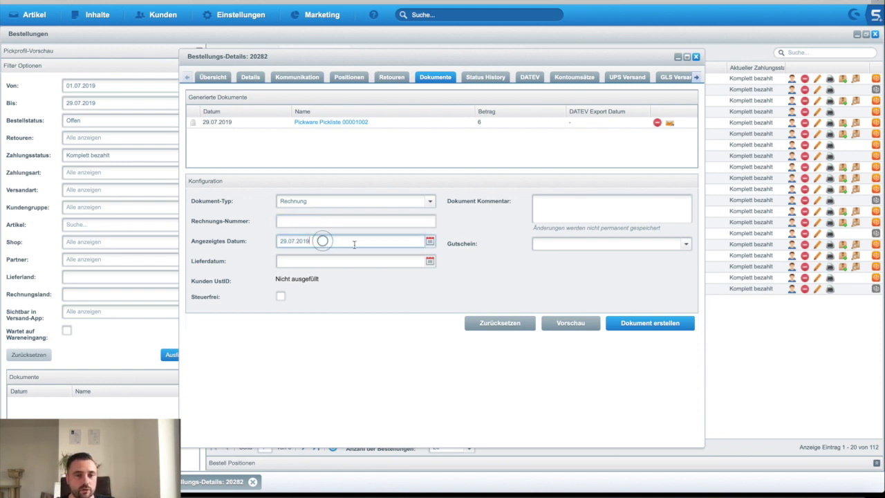
left_click(318, 262)
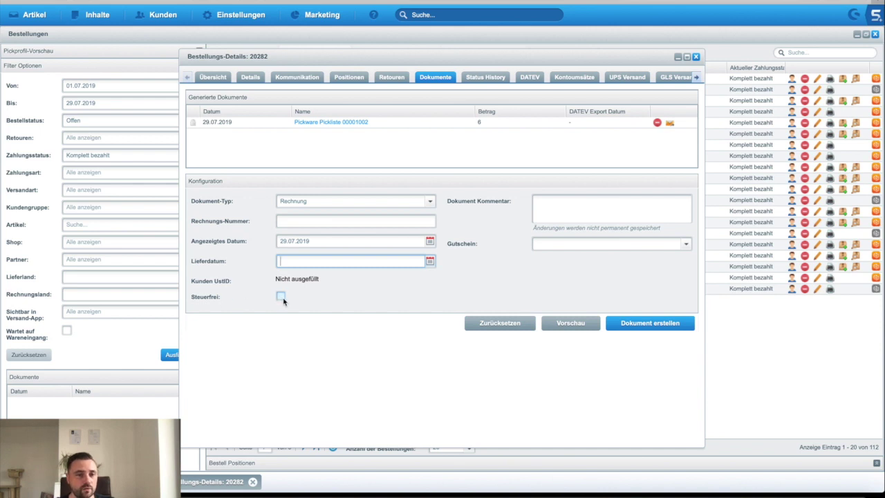
- Enter "Testkommentar" as the document comment for the invoice
left_click(550, 210)
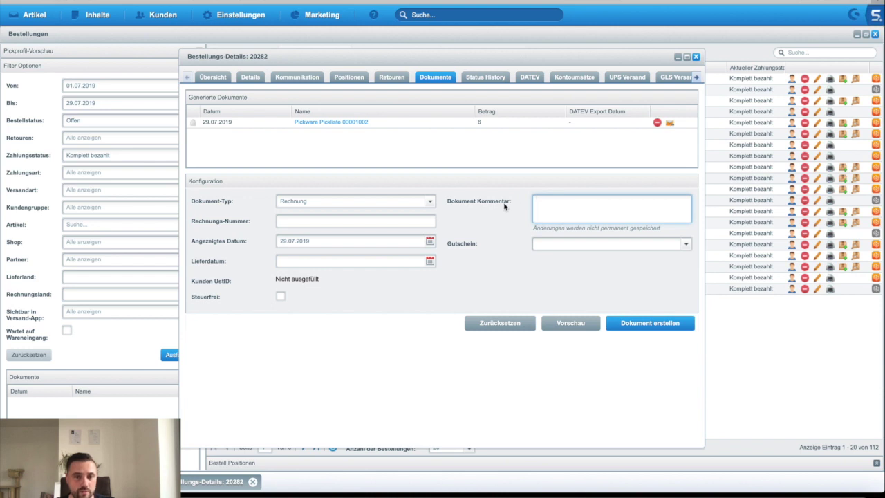
type("Testkommentar")
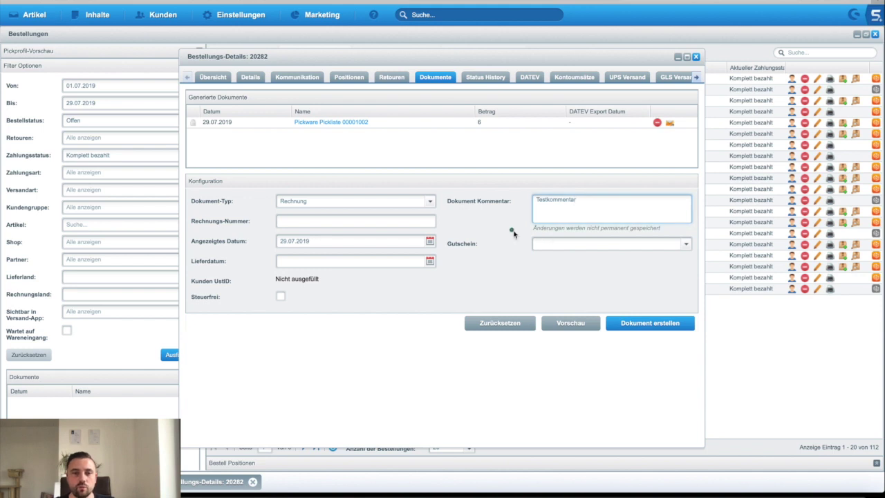
left_click(511, 231)
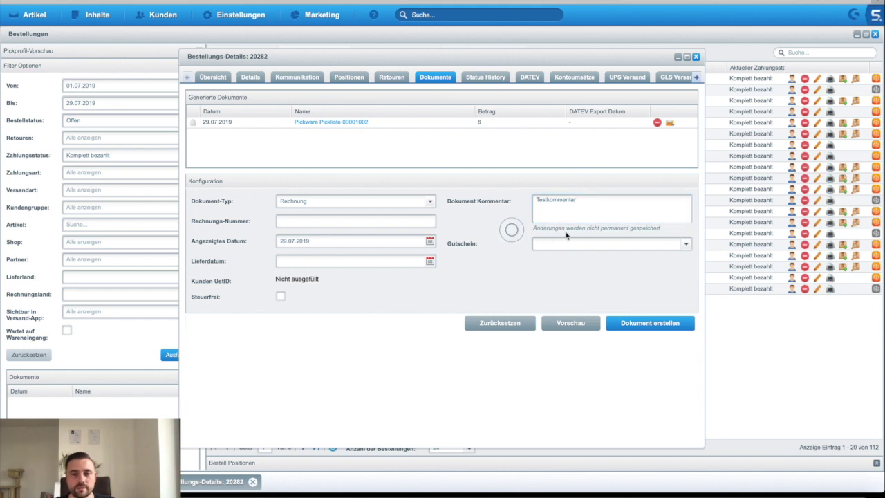
- Check the voucher choices for the document and where Gutscheine are managed in the backend, without selecting a voucher
left_click(686, 246)
left_click(512, 246)
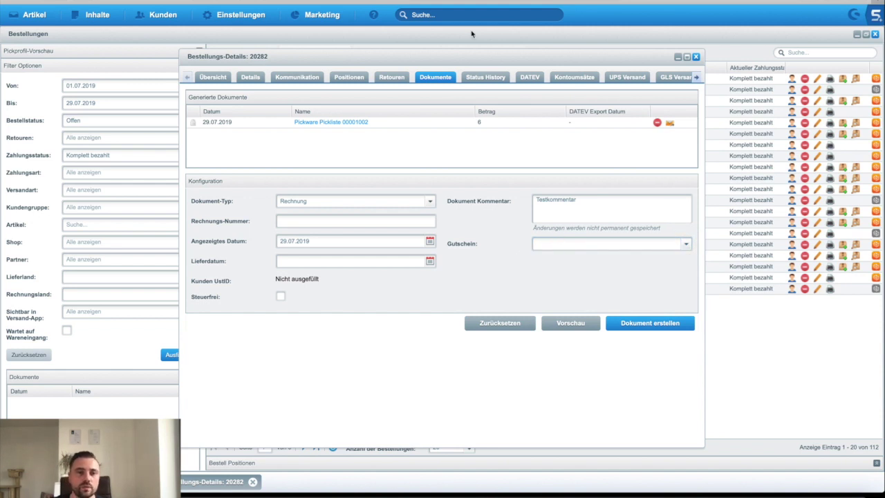
left_click(322, 15)
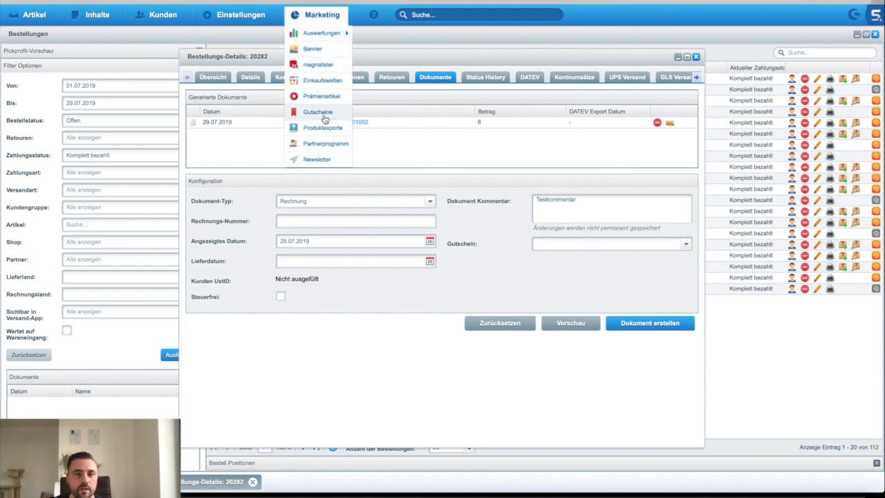
left_click(436, 151)
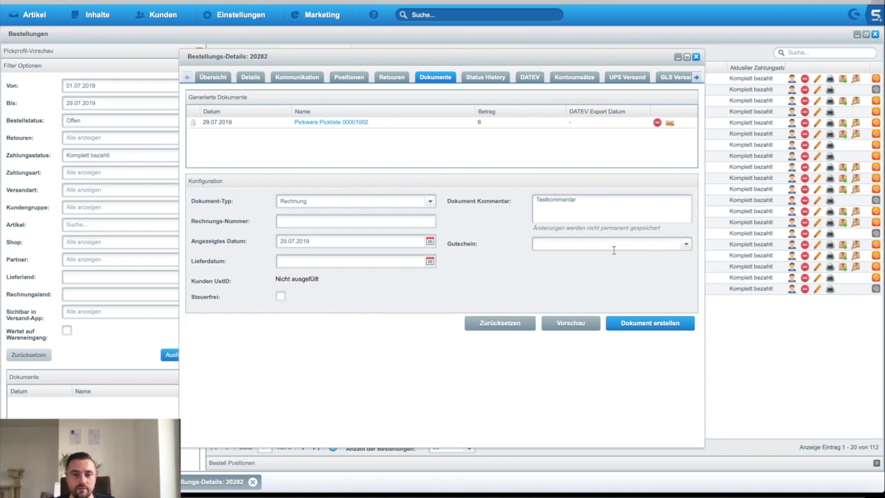
left_click(686, 247)
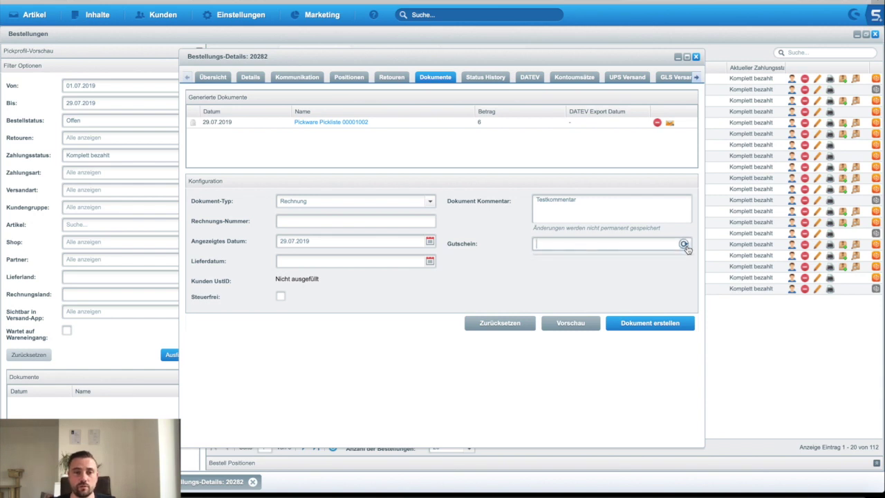
left_click(503, 257)
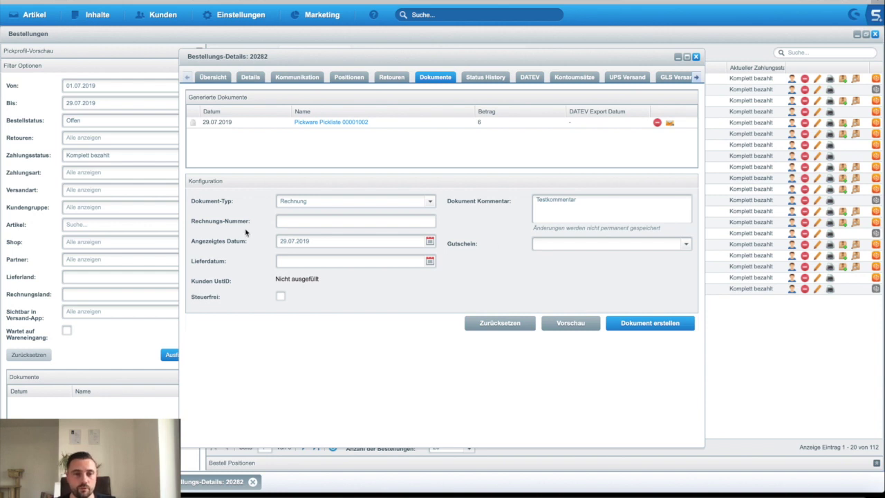
- Recheck the document type, displayed date and comment, and create the Rechnung document for the order
left_click(320, 200)
left_click(325, 240)
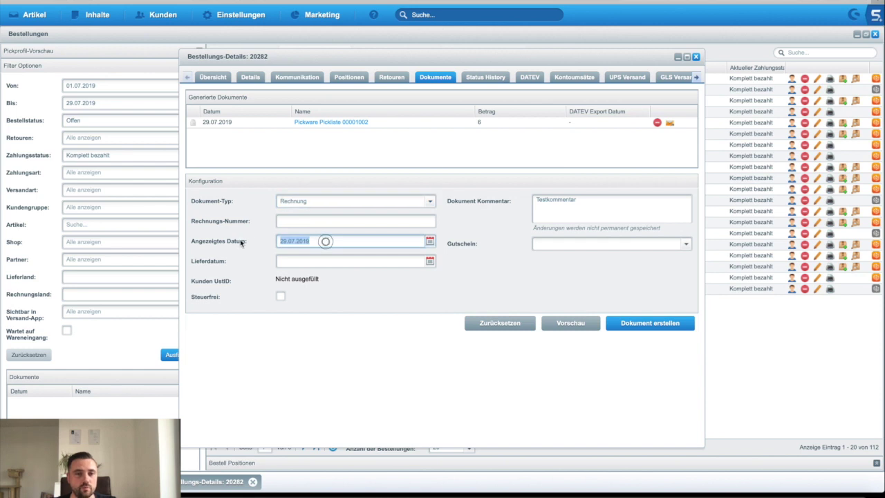
left_click(600, 201)
left_click(629, 323)
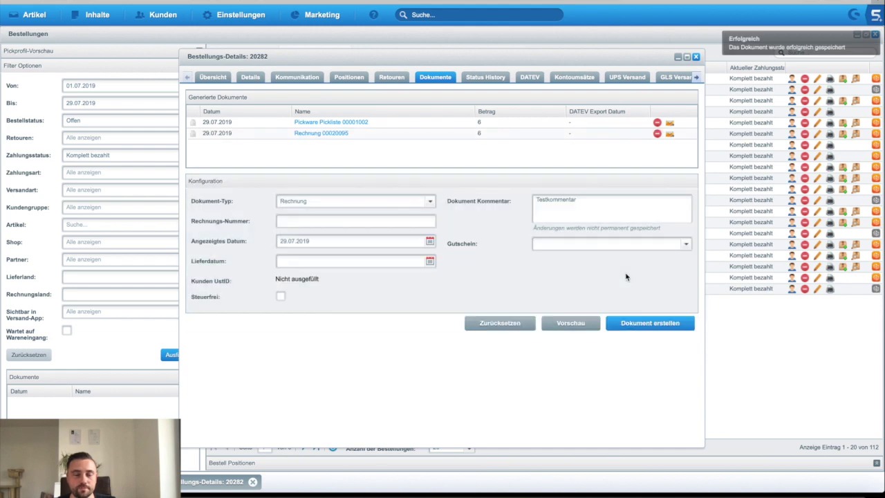
- Preview the invoice, examine its address block, placeholder number, item positions and totals, and return to the order's documents
left_click(589, 326)
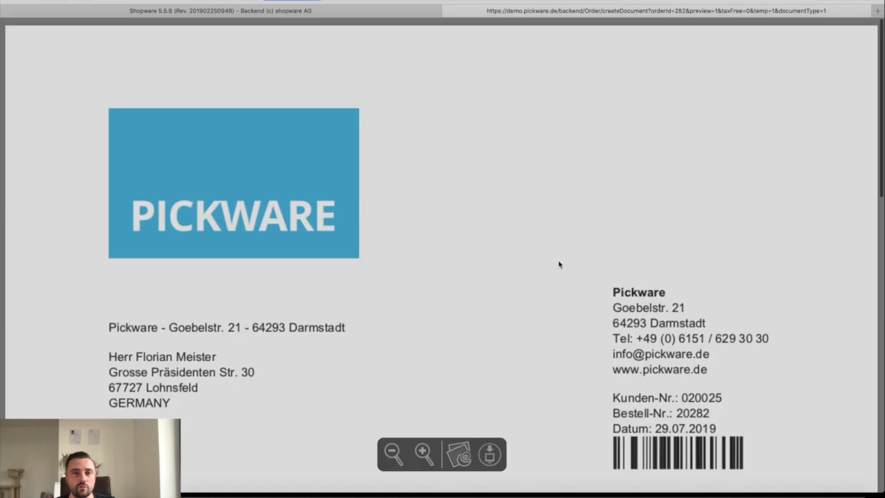
scroll(144, 240, "down", 3)
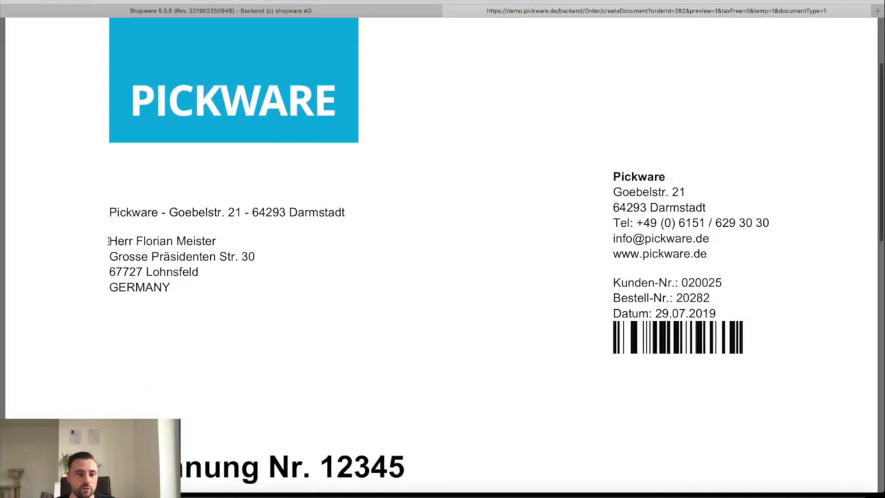
scroll(164, 239, "down", 5)
left_click_drag(320, 293, 405, 293)
left_click(320, 293)
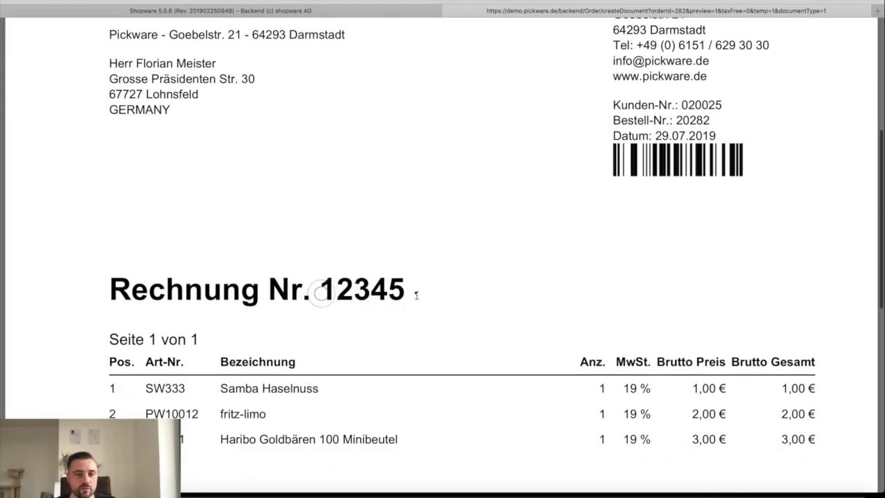
scroll(416, 295, "up", 3)
scroll(416, 294, "down", 9)
scroll(416, 293, "down", 6)
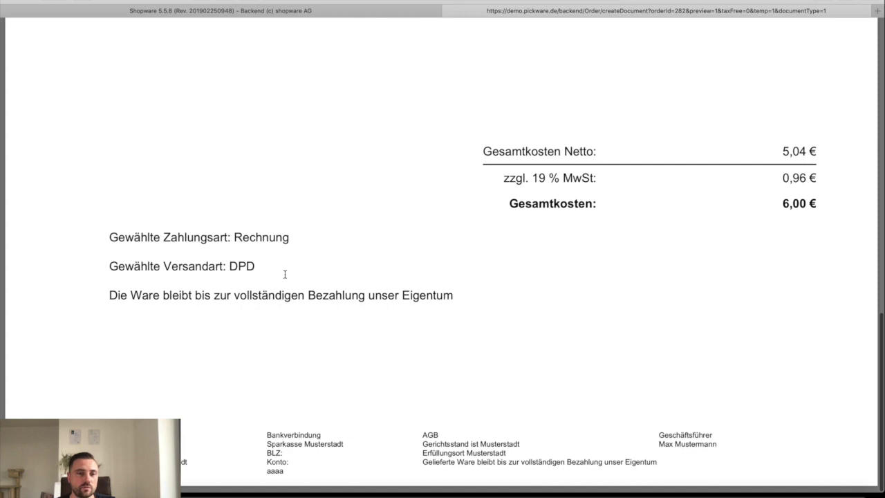
scroll(288, 273, "up", 10)
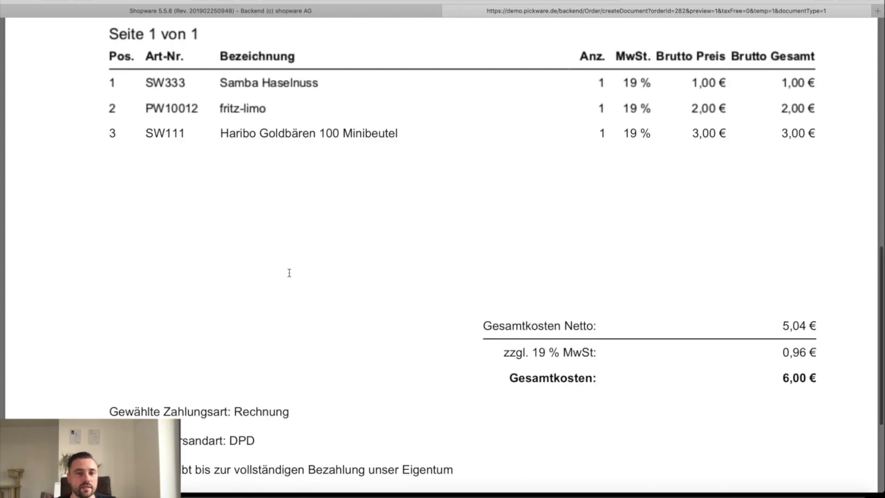
left_click(447, 11)
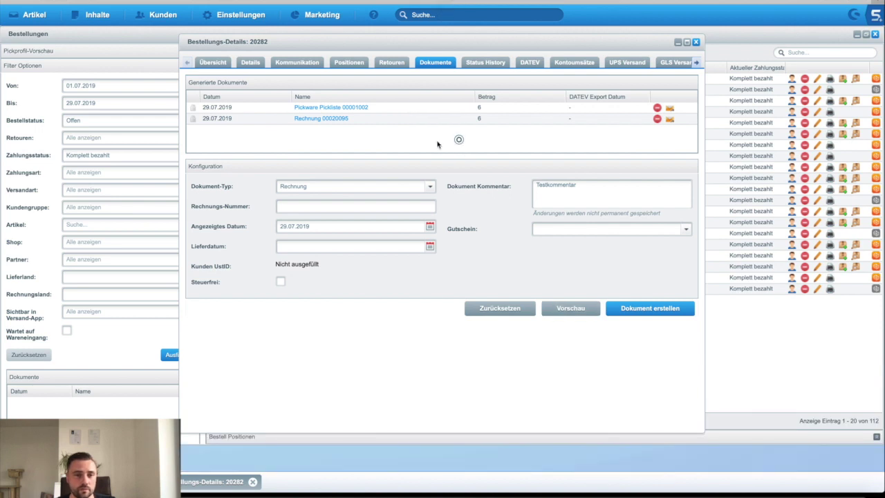
- Save the generated Rechnung as a PDF on the Schreibtisch and open the downloaded file
left_click(319, 119)
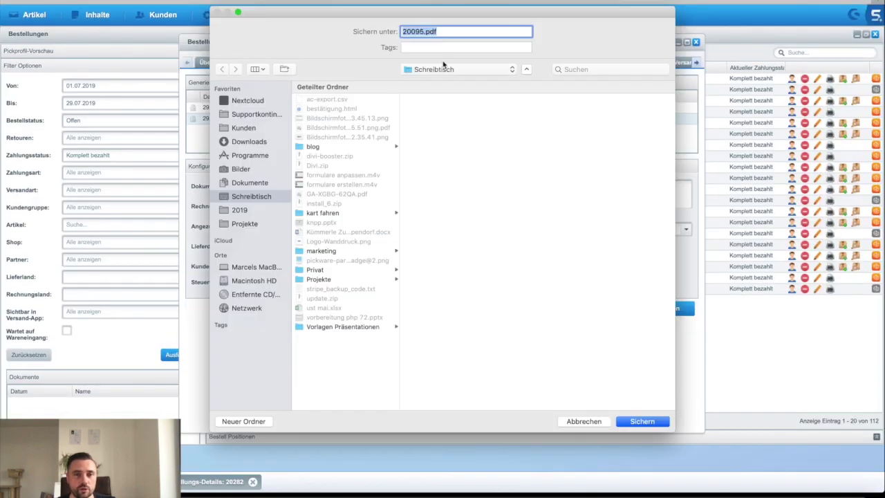
left_click(651, 422)
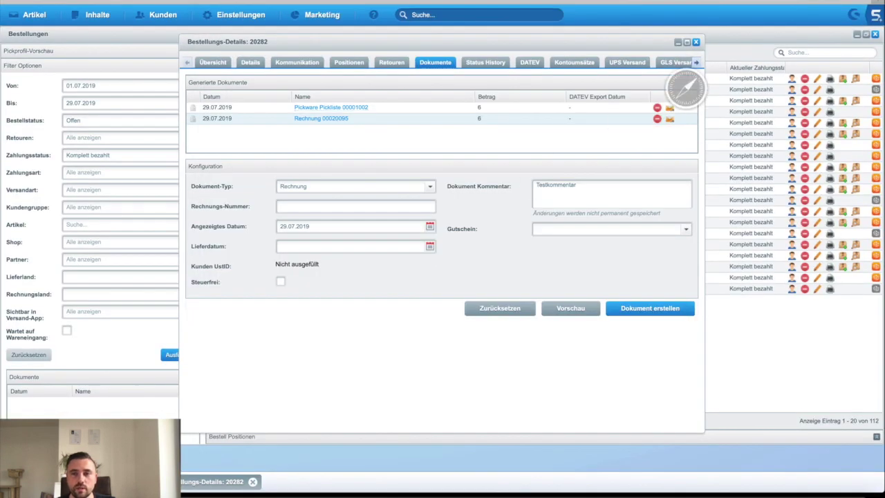
double_click(719, 40)
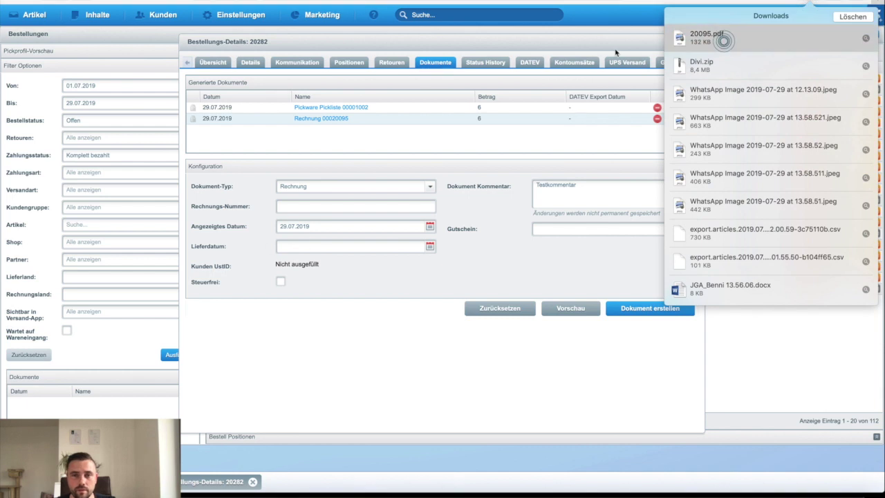
- Examine the PDF invoice's assigned number, its three article positions with tax rates, and the net and total costs
scroll(325, 134, "down", 5)
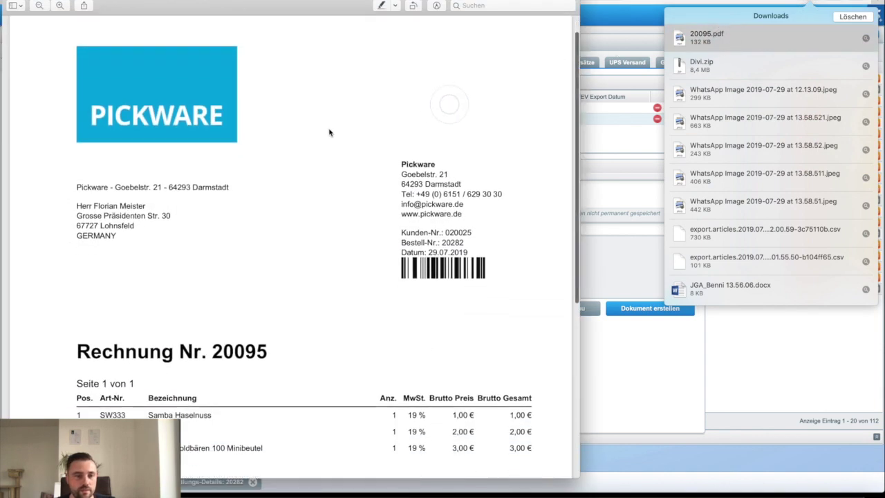
double_click(250, 232)
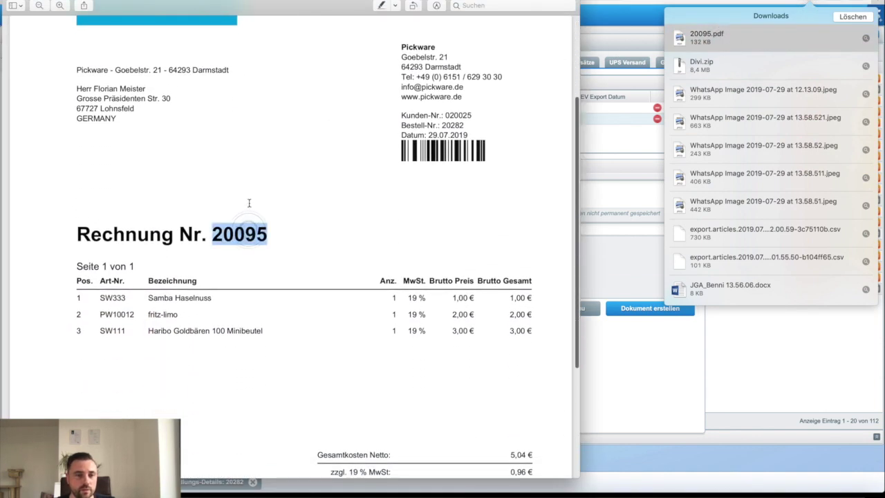
left_click(248, 200)
left_click_drag(149, 298, 242, 303)
left_click_drag(149, 313, 283, 339)
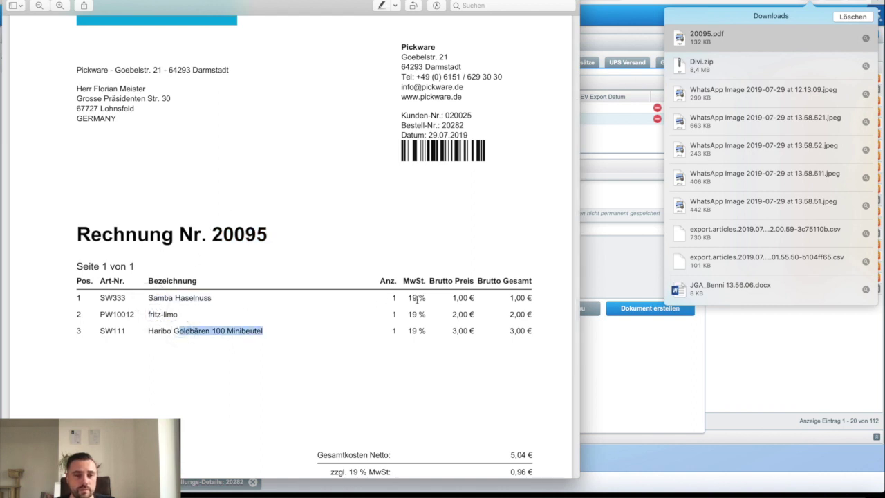
scroll(456, 340, "down", 5)
left_click_drag(326, 301, 493, 302)
left_click(516, 300)
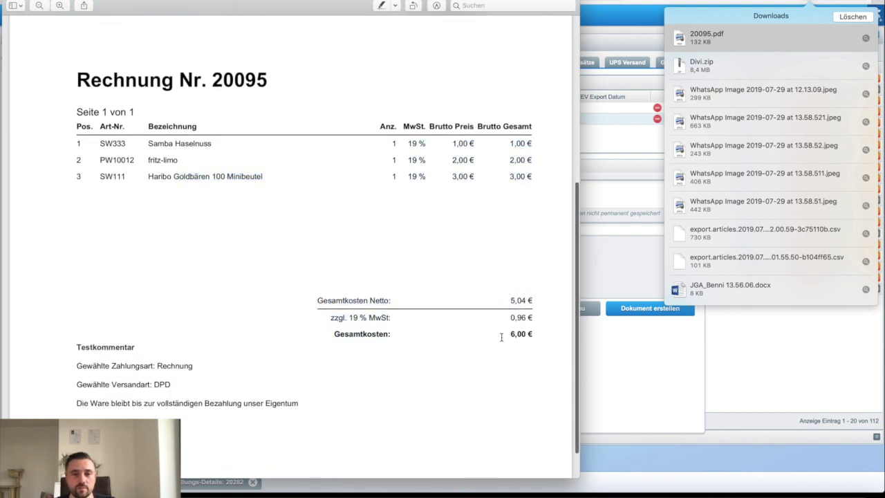
- Examine the invoice's closing lines: the document comment, chosen payment method, shipping method and retention-of-title note
scroll(184, 308, "down", 2)
double_click(89, 304)
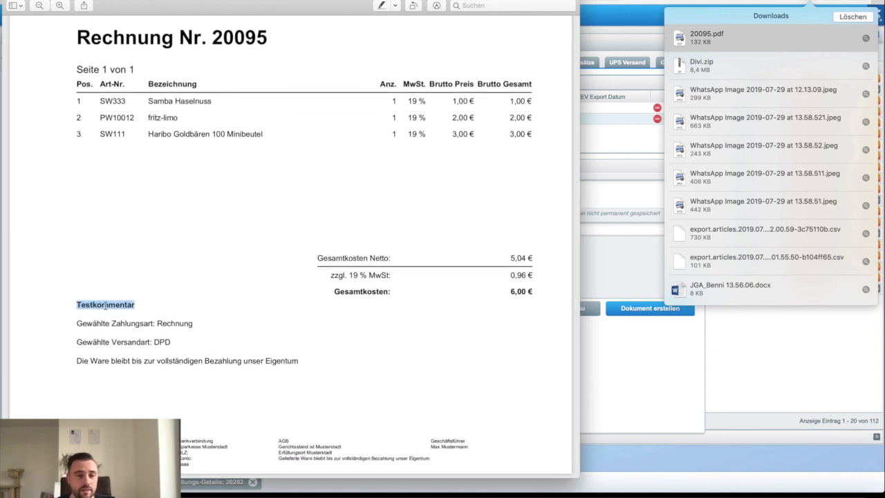
left_click_drag(82, 323, 201, 325)
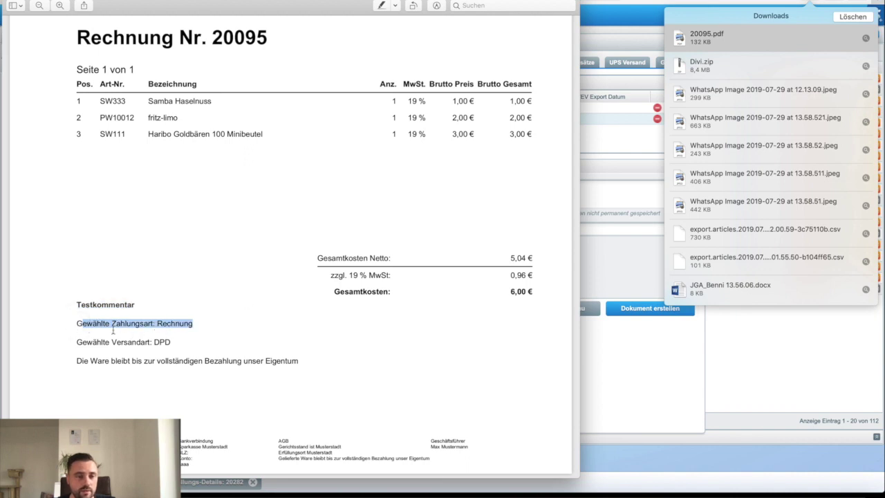
left_click_drag(78, 347, 171, 342)
left_click(208, 343)
left_click_drag(76, 360, 302, 366)
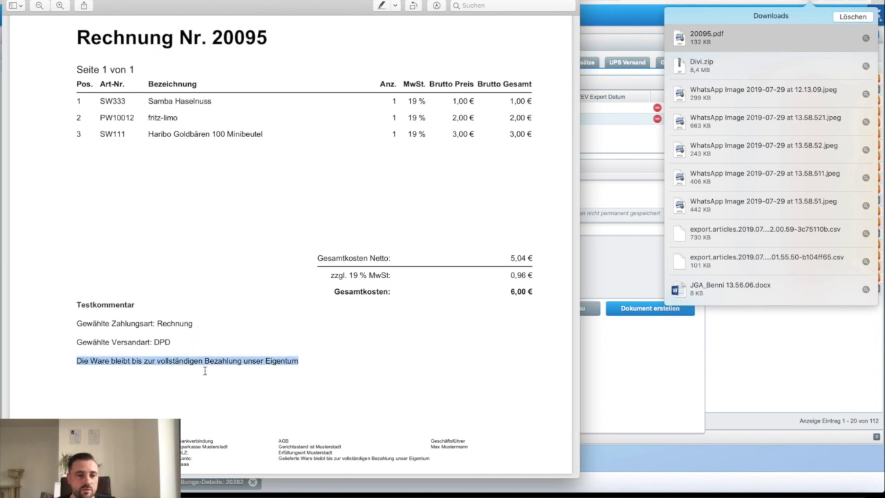
left_click(319, 371)
- Review the overall layout of the PDF invoice from the logo and address header to the footer
scroll(320, 374, "up", 10)
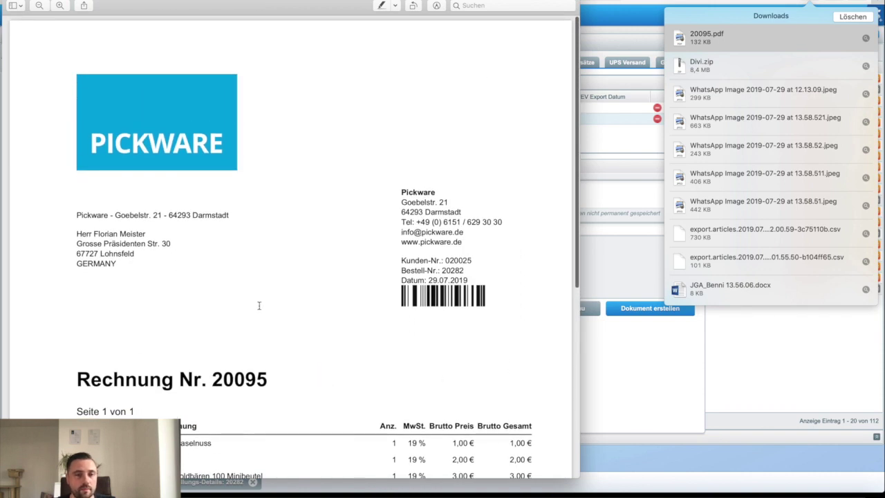
scroll(201, 267, "down", 5)
scroll(193, 181, "up", 5)
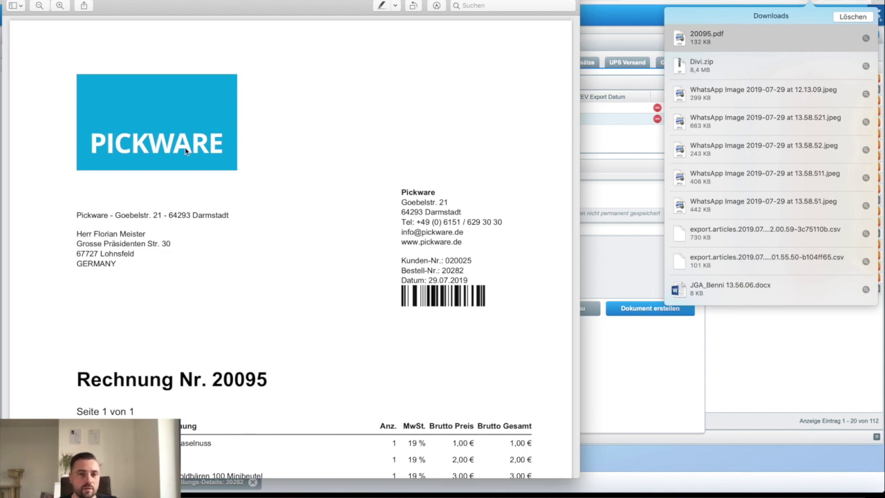
scroll(239, 192, "down", 10)
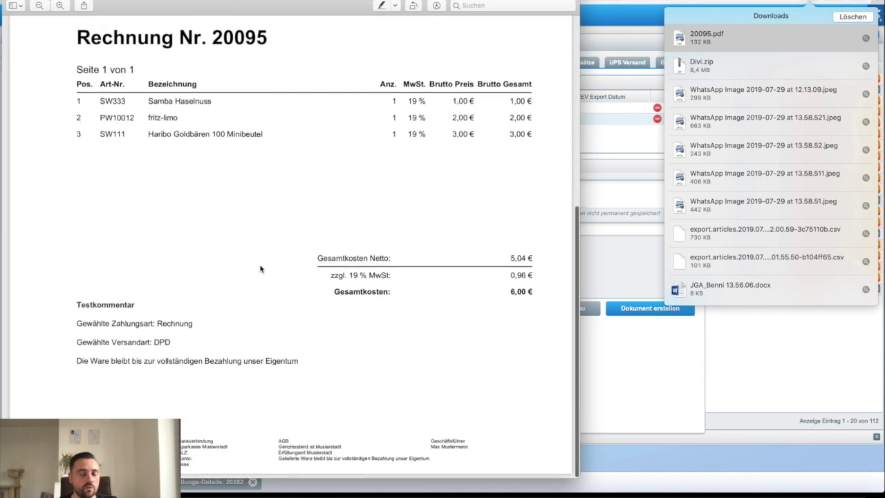
left_click(385, 235)
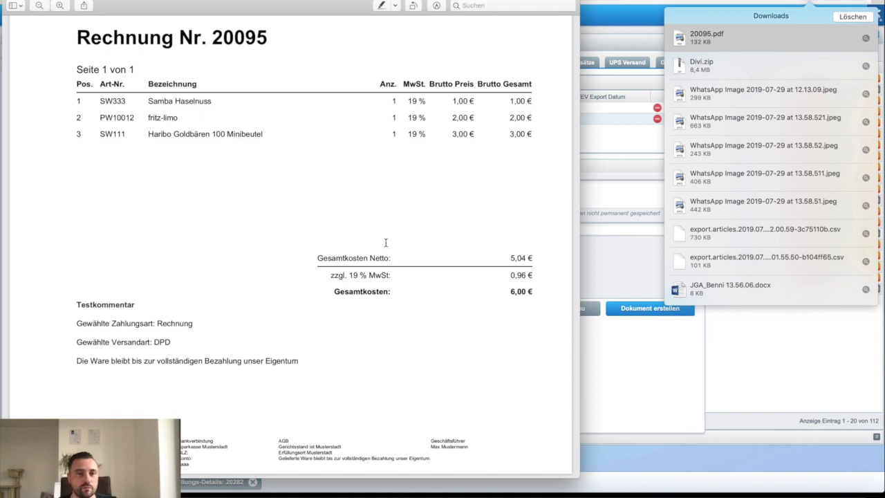
- Close the PDF invoice and show the order's Status History
scroll(266, 230, "up", 10)
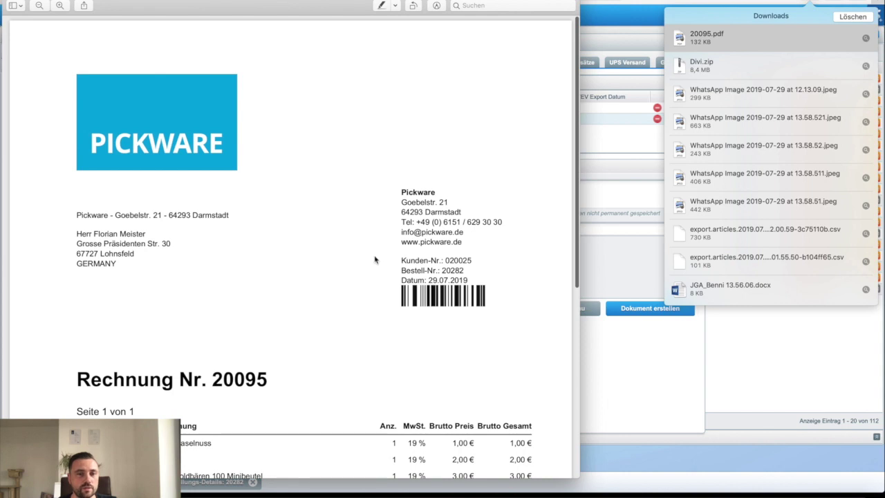
key("super+w")
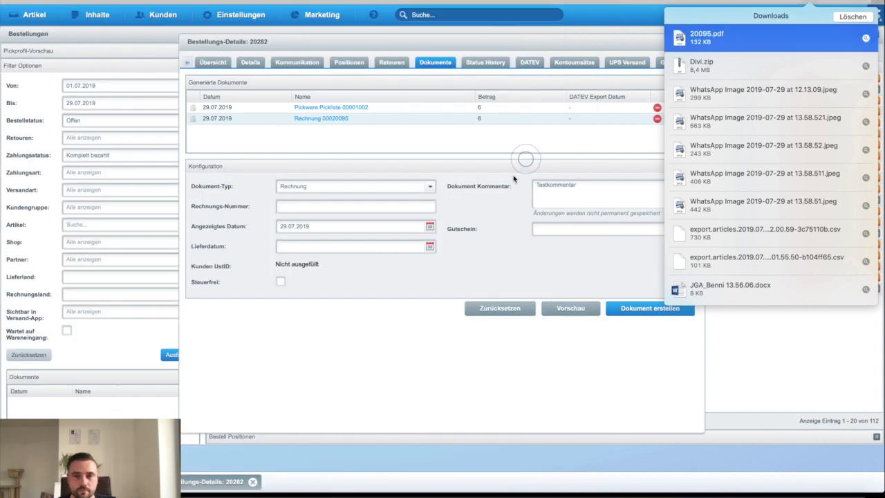
left_click(568, 126)
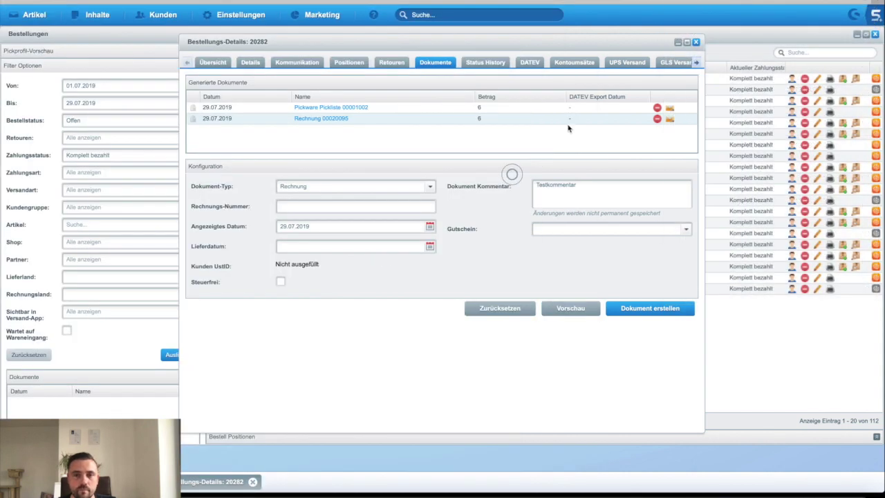
left_click(496, 66)
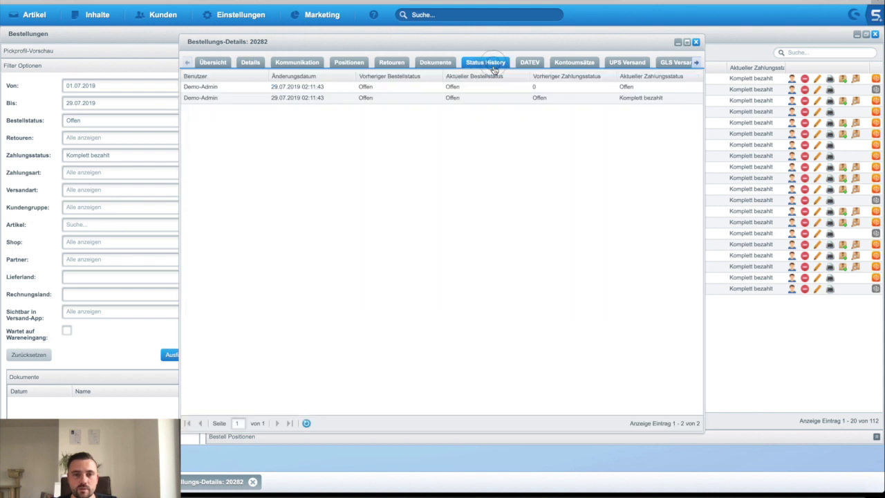
- Examine the status history entries for user, change date, and the previous and current order and payment status
left_click(696, 63)
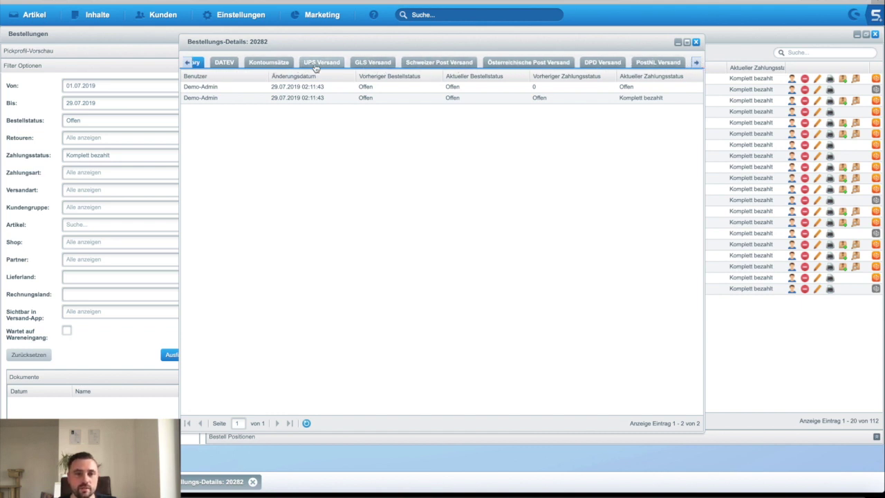
left_click(193, 66)
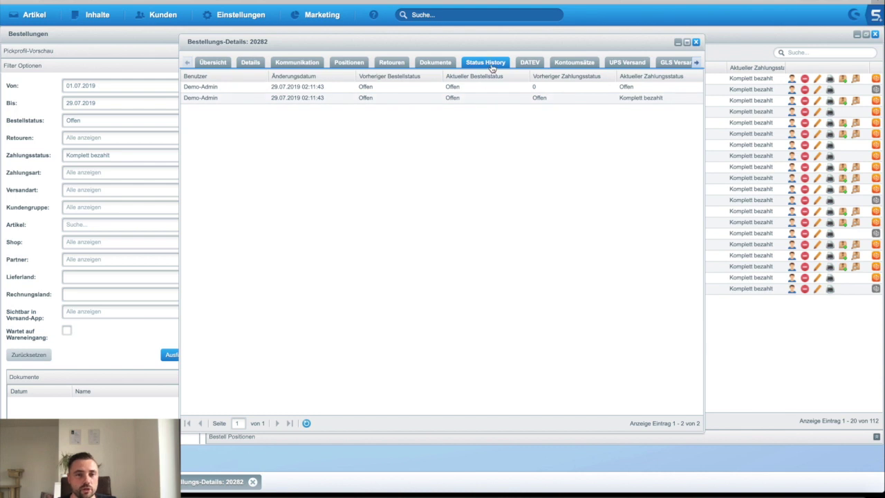
left_click(325, 88)
left_click(384, 88)
left_click(453, 88)
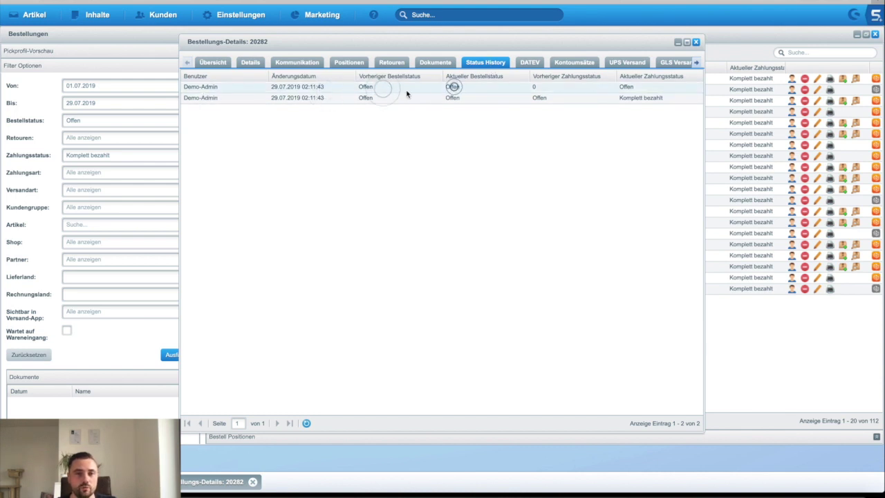
left_click(211, 88)
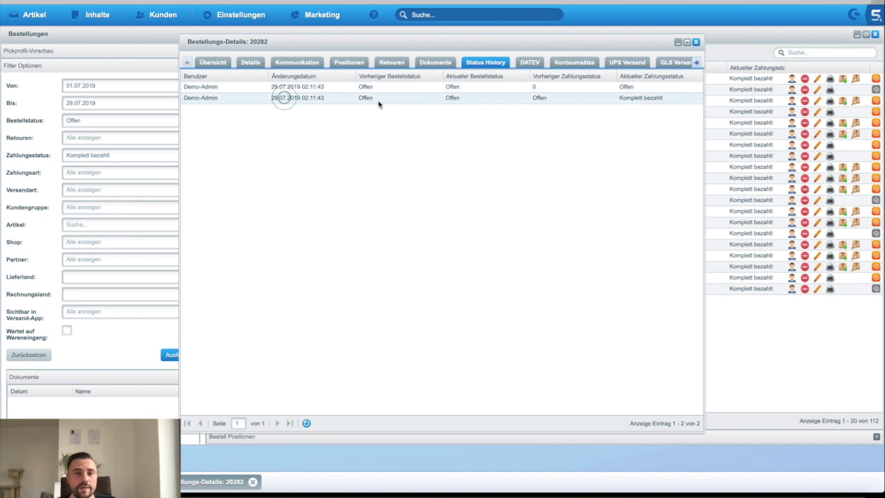
left_click(539, 100)
left_click(652, 100)
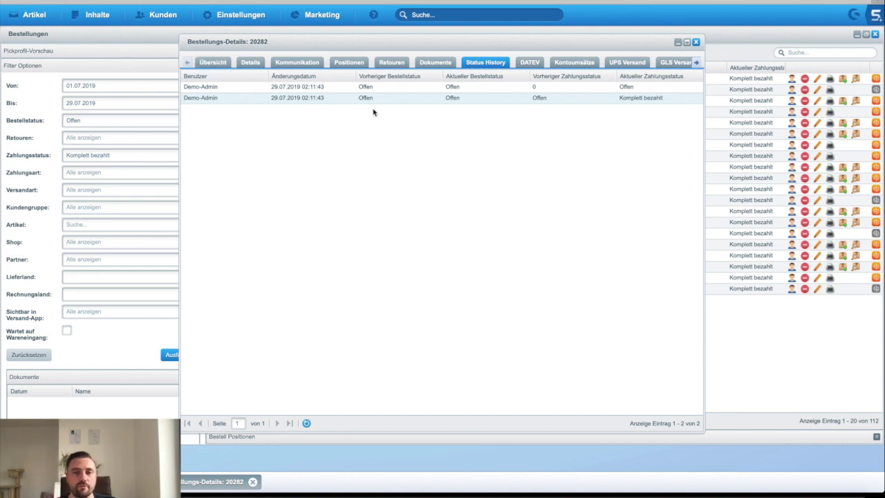
- Set the order's Zahlungsstatus to Offen in the Bestellung bearbeiten section of its overview
left_click(214, 64)
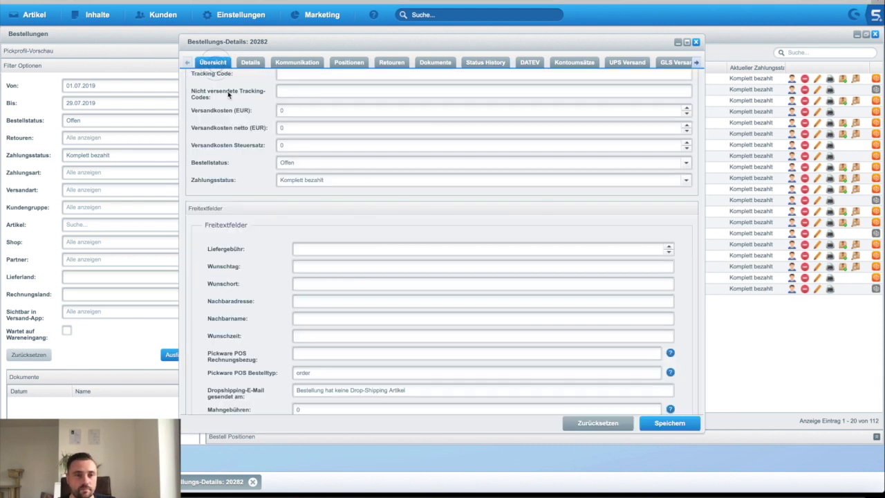
scroll(250, 180, "up", 1)
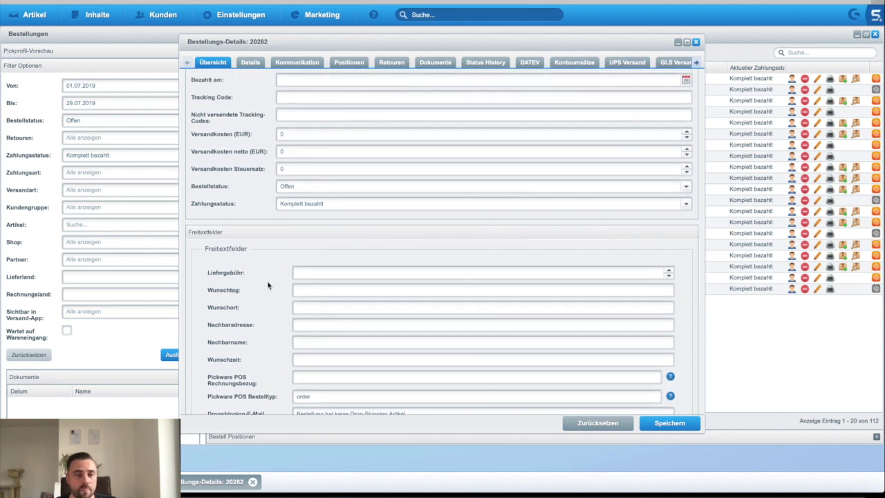
scroll(270, 284, "up", 1)
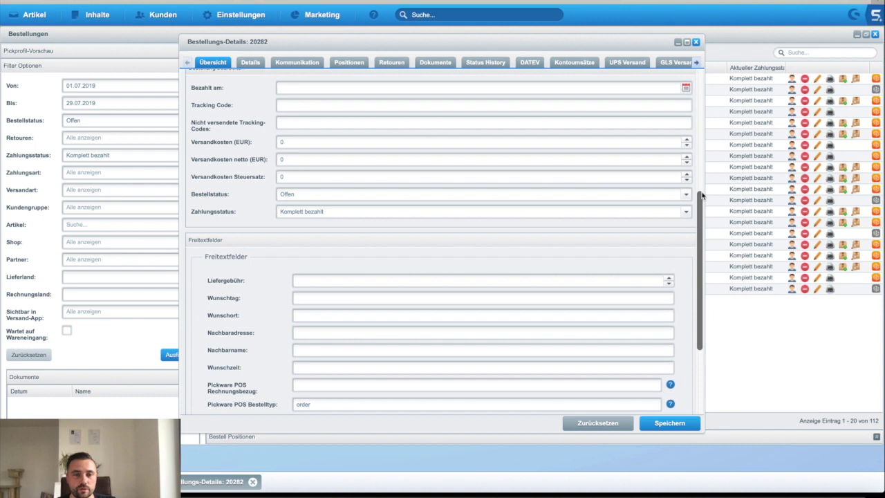
left_click(235, 214)
left_click(312, 228)
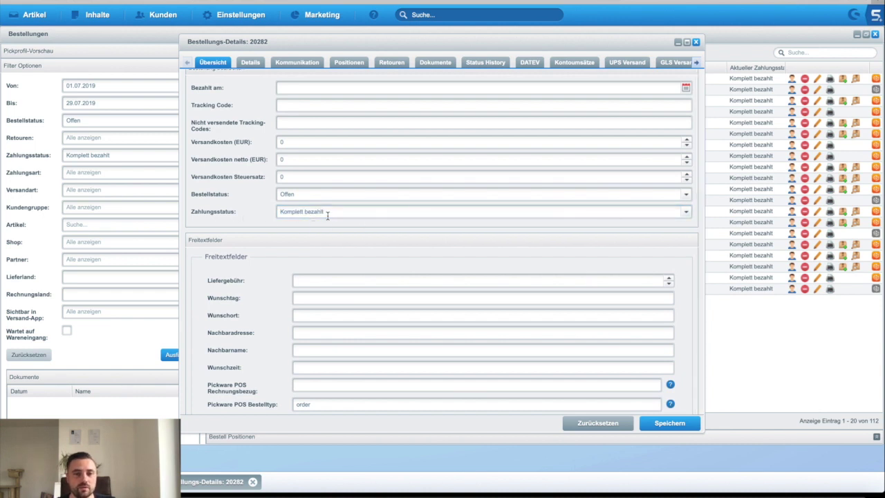
scroll(261, 237, "up", 4)
scroll(415, 245, "down", 3)
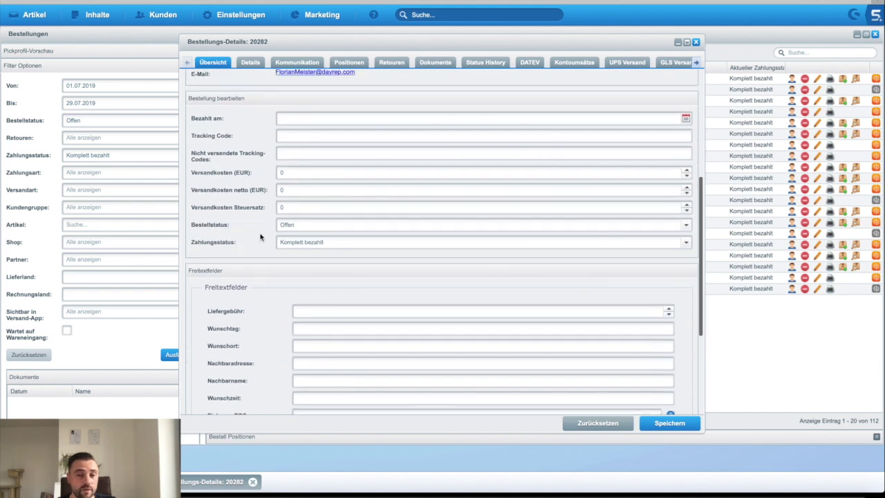
left_click(686, 235)
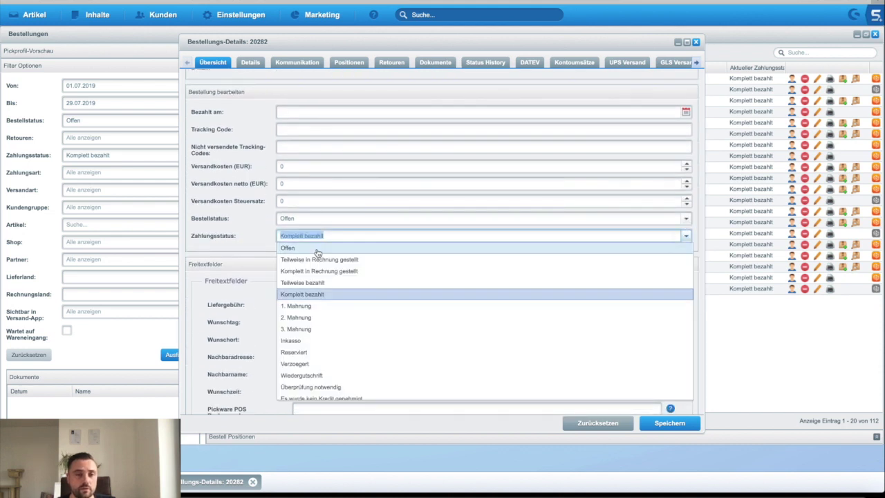
left_click(314, 248)
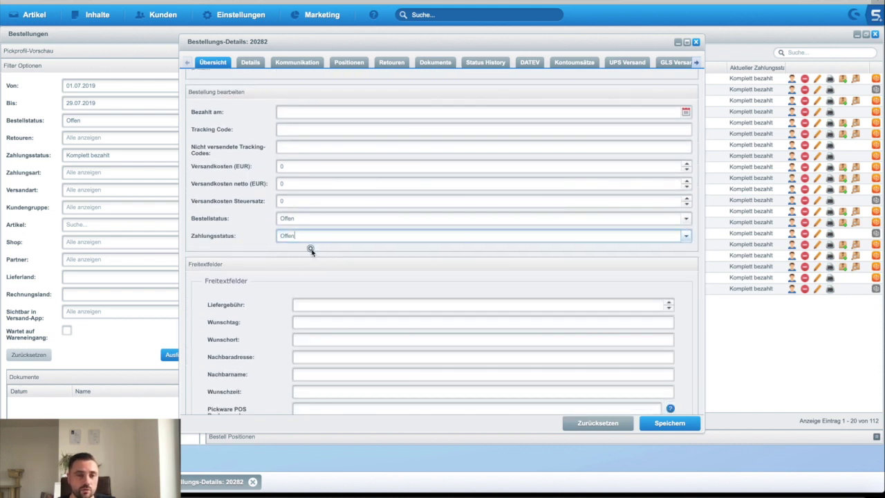
- Set the order's Bestellstatus to Komplett ausgeliefert and save the order
left_click(686, 218)
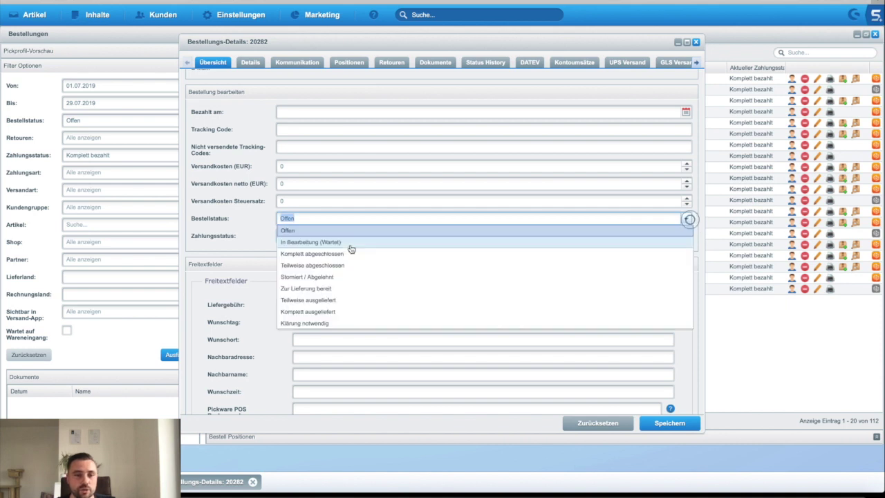
left_click(333, 312)
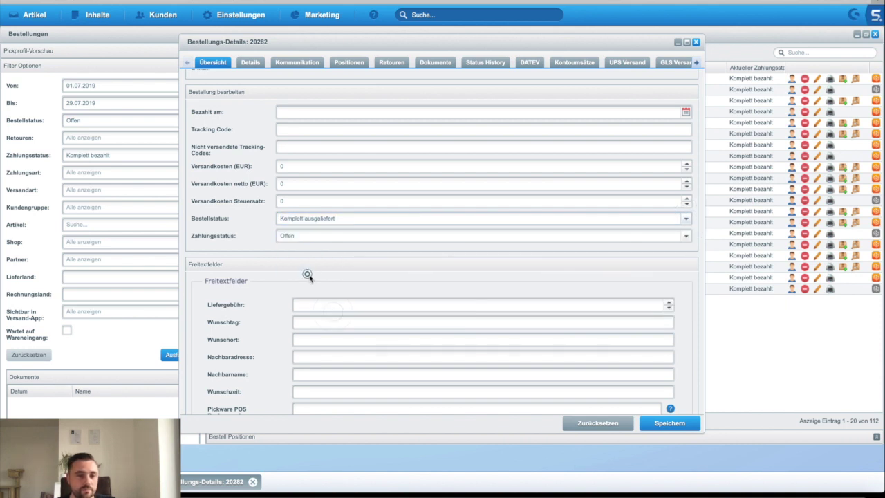
left_click(662, 423)
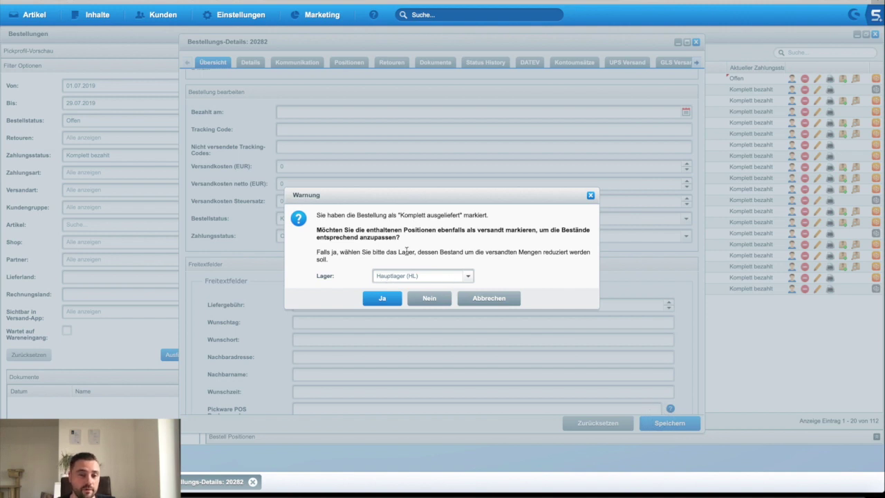
- Mark the order's positions as shipped as well, reducing the stock of the Hauptlager (HL) warehouse
left_click(406, 276)
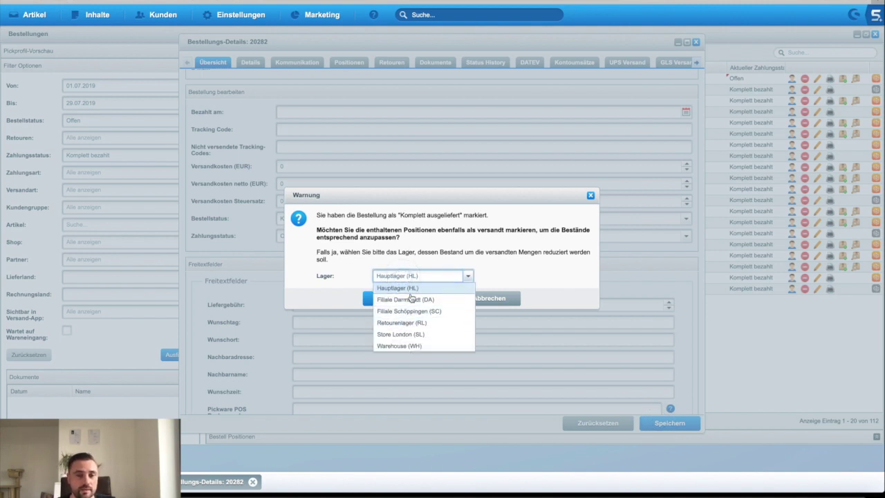
left_click(414, 287)
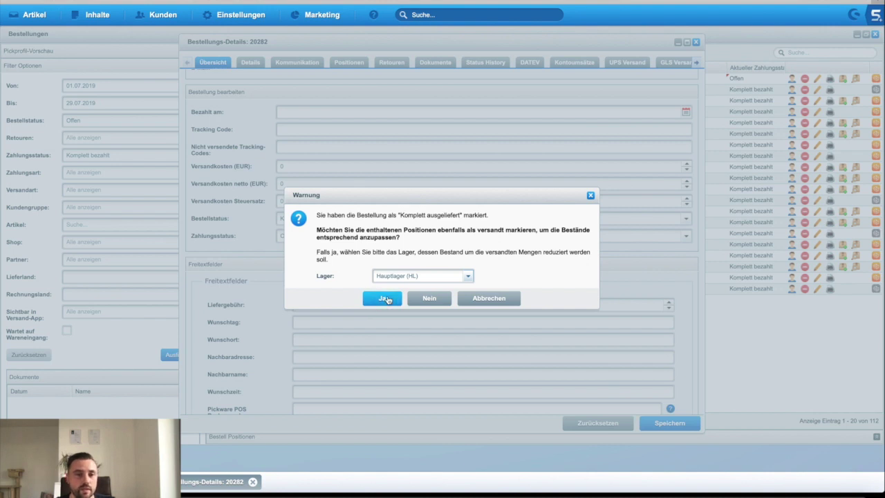
left_click(385, 299)
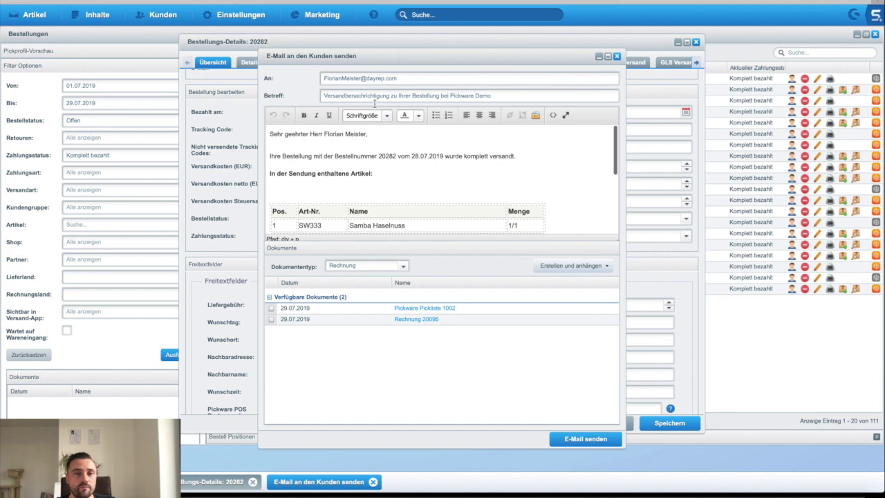
- Examine the shipping notification e-mail's recipient, subject, salutation, article table, DPD tracking note and closing lines
double_click(365, 95)
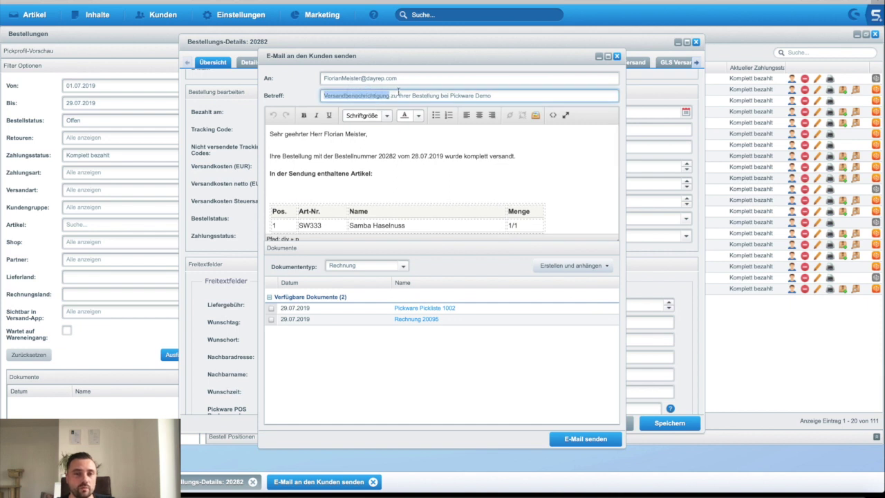
left_click(400, 79)
double_click(352, 79)
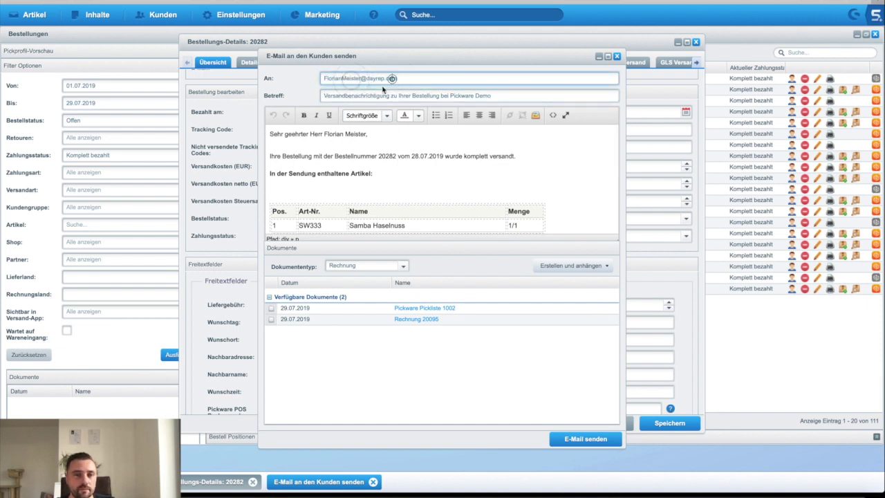
left_click(282, 95)
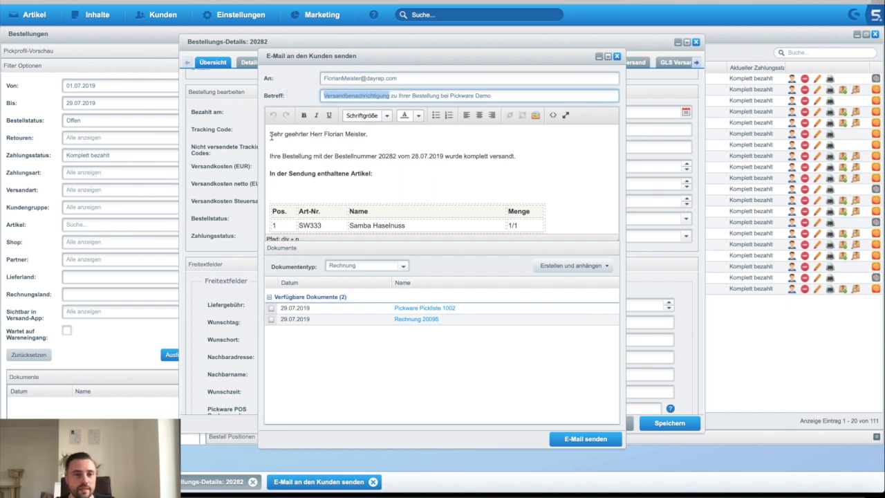
left_click_drag(271, 134, 370, 134)
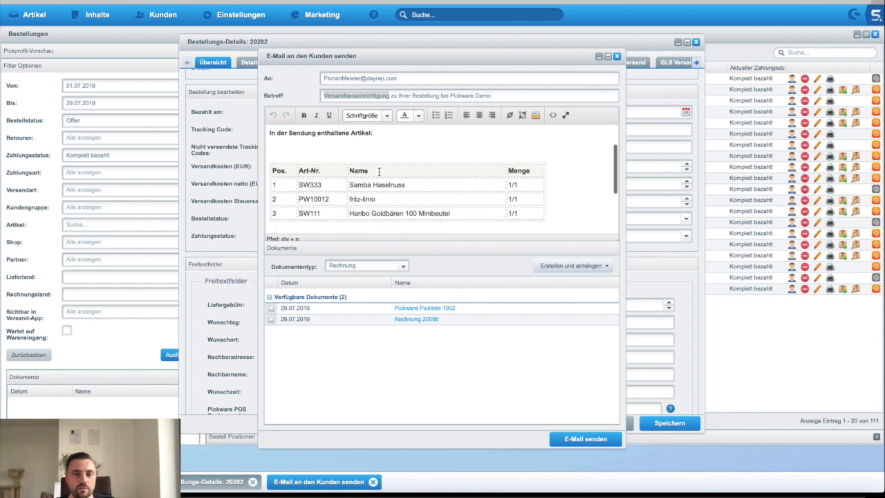
scroll(373, 173, "down", 5)
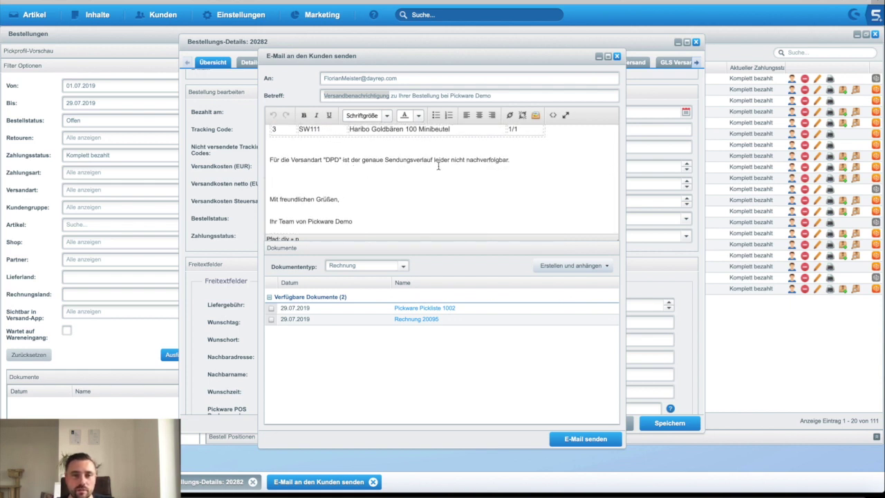
left_click(530, 161)
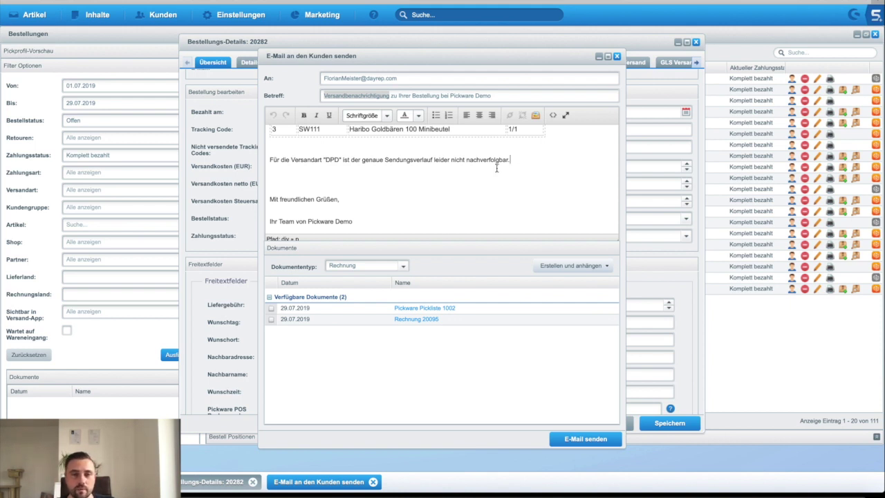
triple_click(271, 199)
left_click(424, 226)
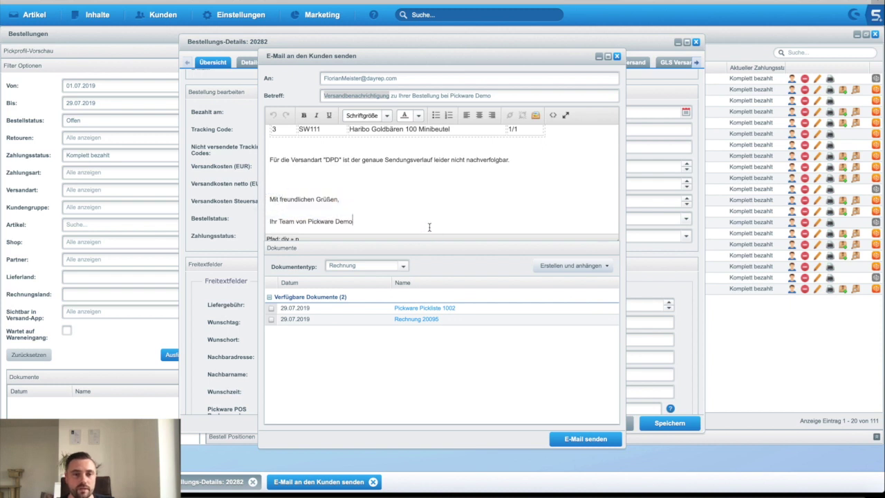
- Send the shipping notification to the customer and return to the order list with its filter reapplied
left_click(592, 441)
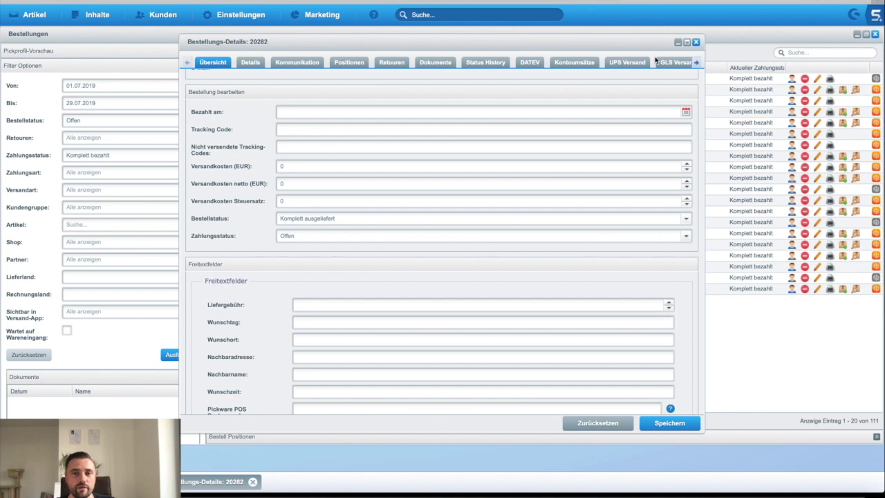
left_click(696, 43)
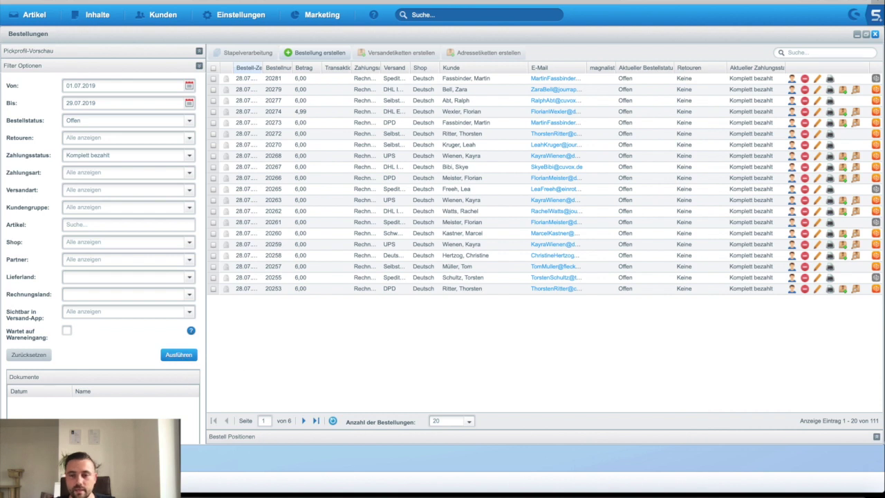
left_click(181, 358)
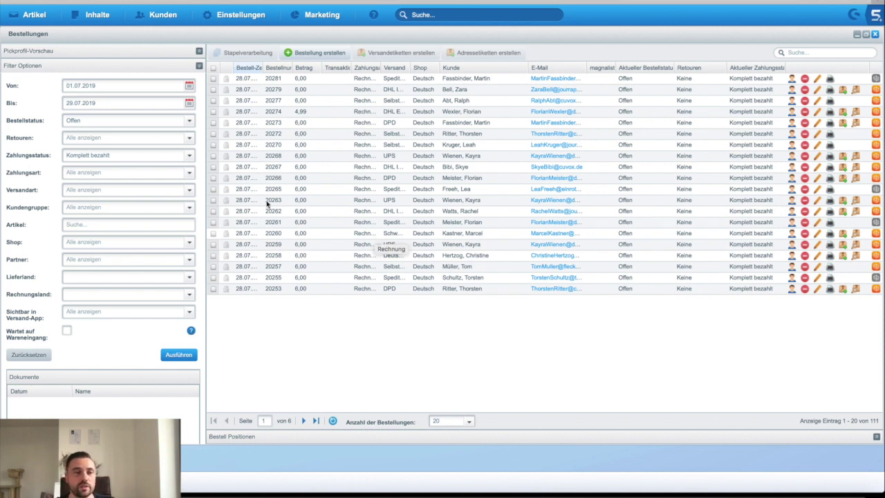
- Select all orders on the page and set the number of orders per page to 80
left_click(213, 67)
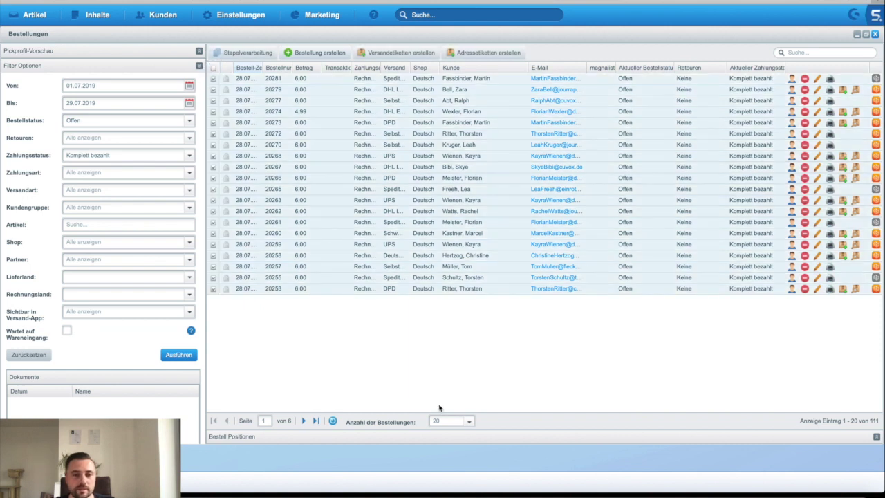
left_click(469, 421)
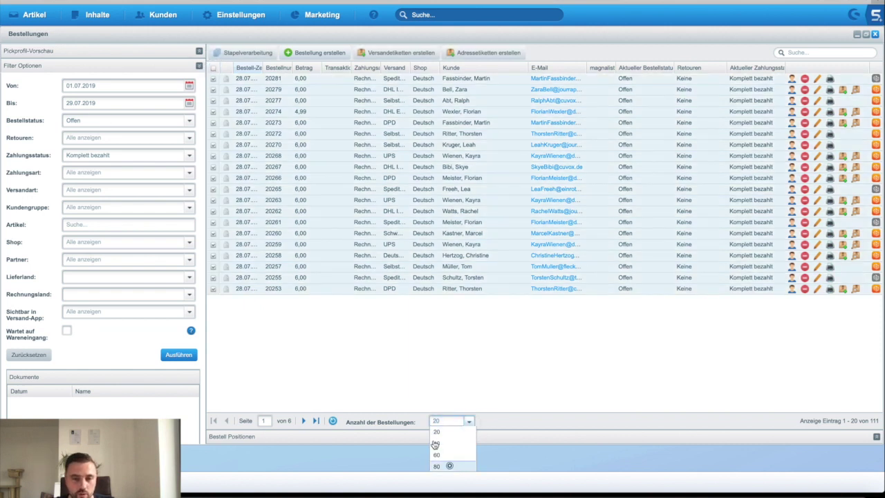
left_click(450, 466)
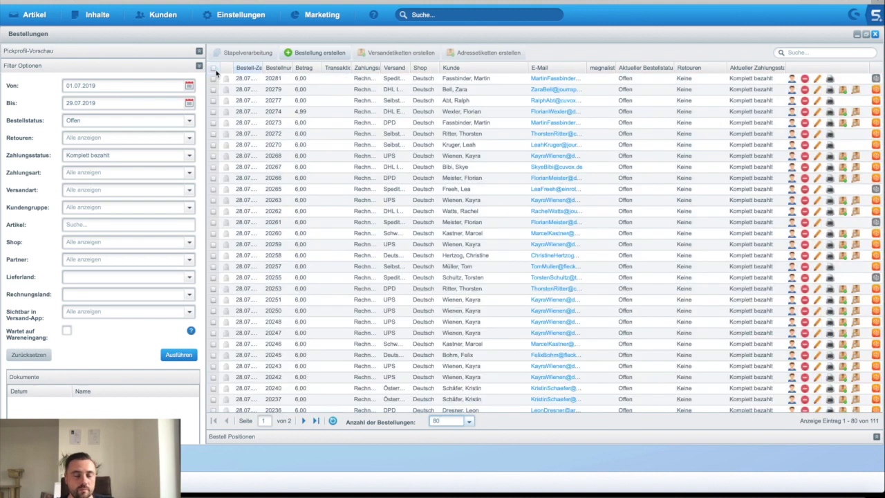
- Select all orders on the page and open batch processing for them
left_click(214, 68)
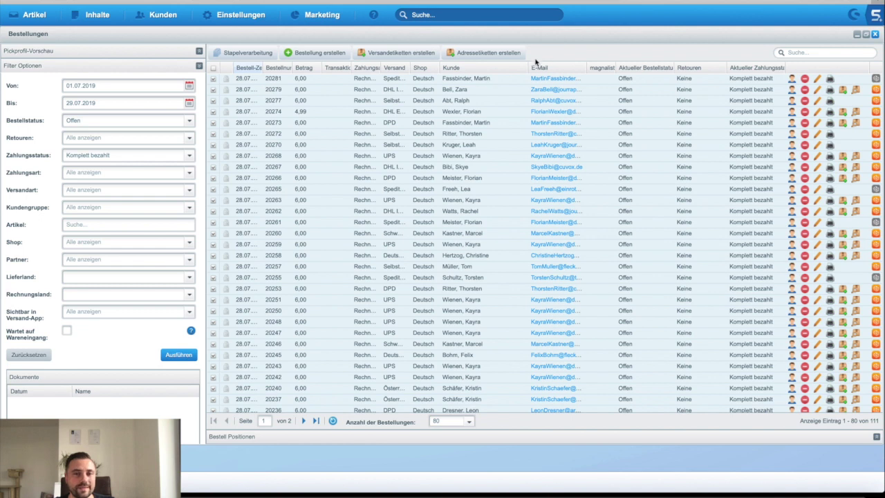
left_click(214, 68)
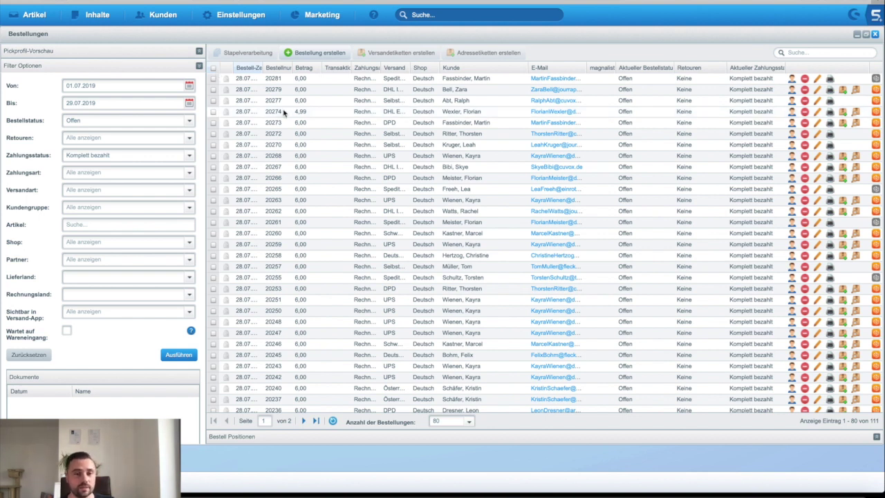
left_click(213, 68)
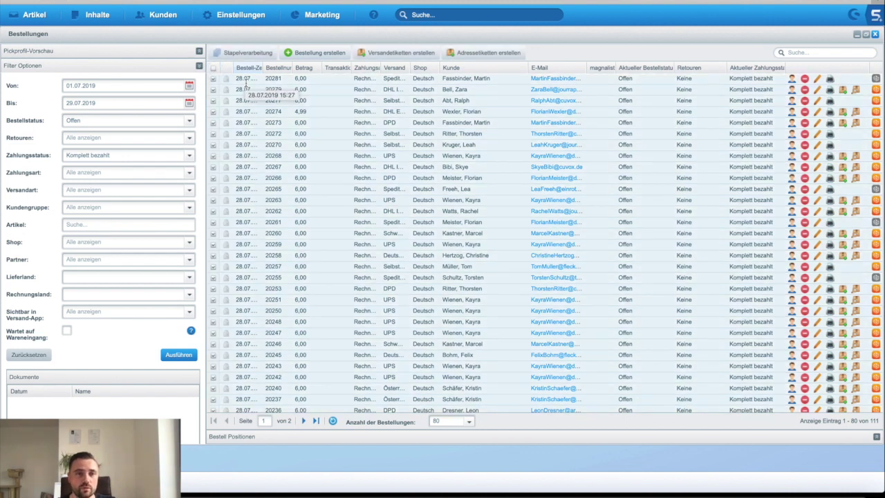
left_click(440, 422)
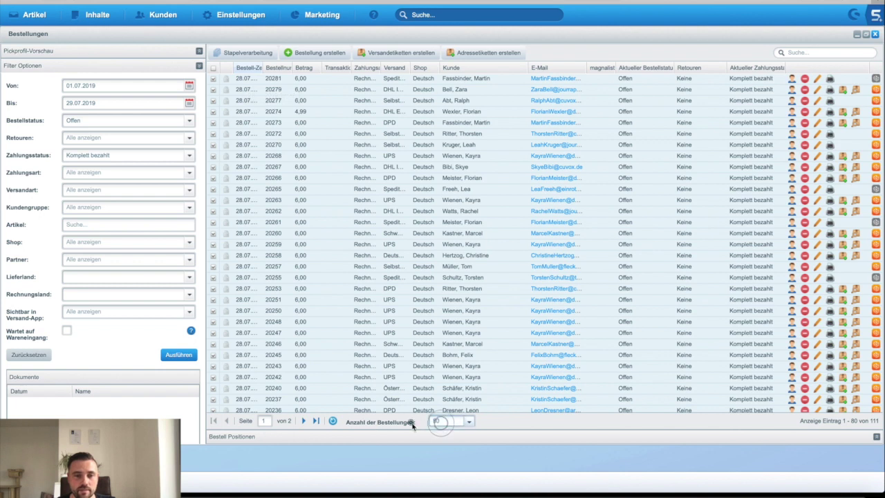
left_click(228, 54)
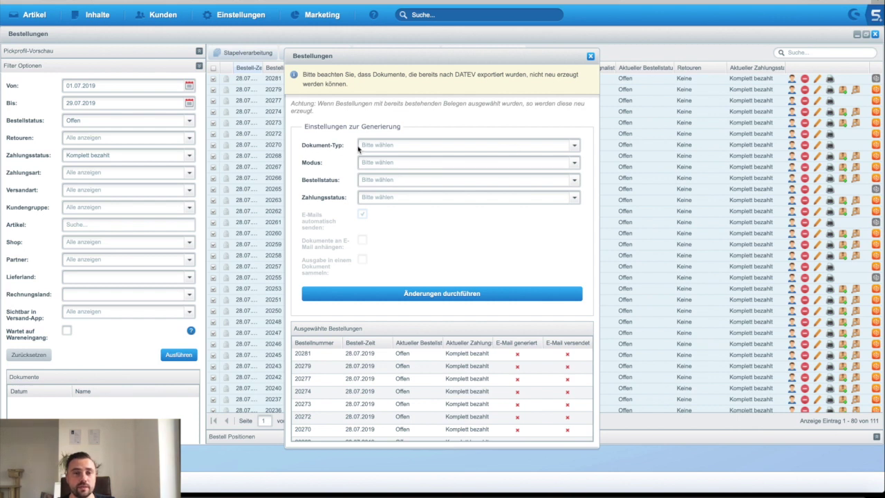
- Set the batch generation mode to Nur nicht existierende Dokumente erstellen and the document type to Rechnung
left_click(574, 145)
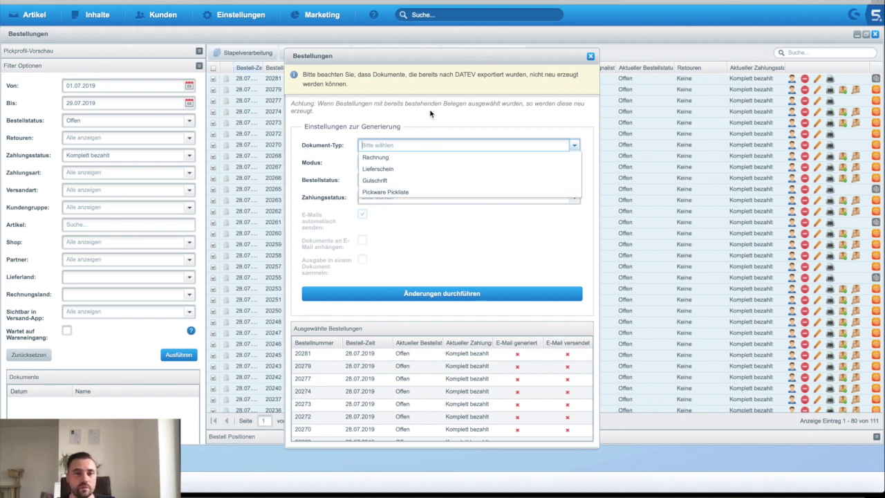
left_click(364, 143)
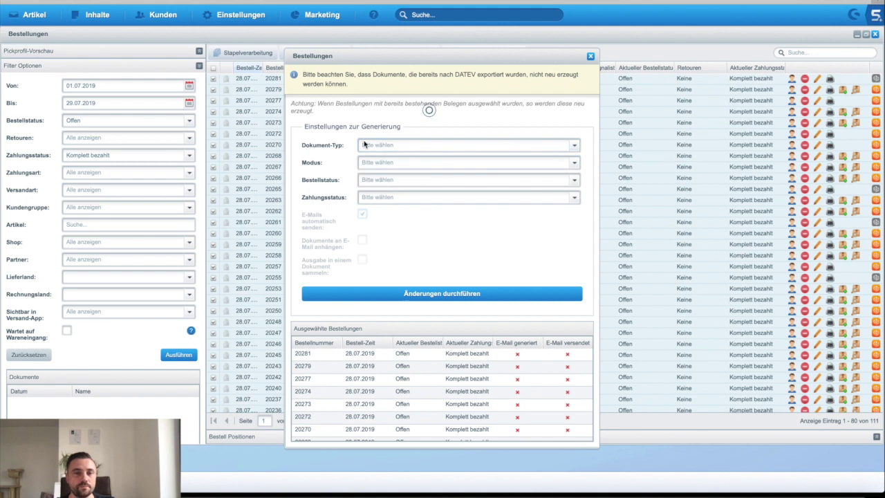
left_click(574, 163)
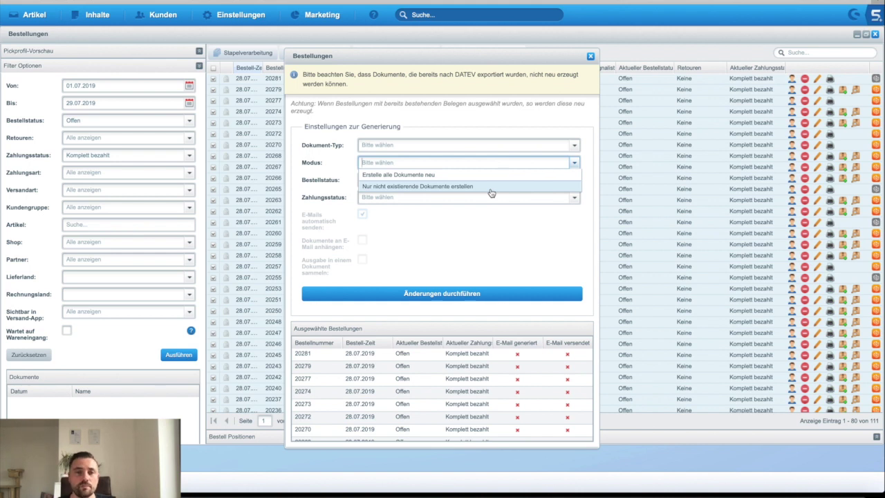
left_click(435, 186)
left_click(574, 146)
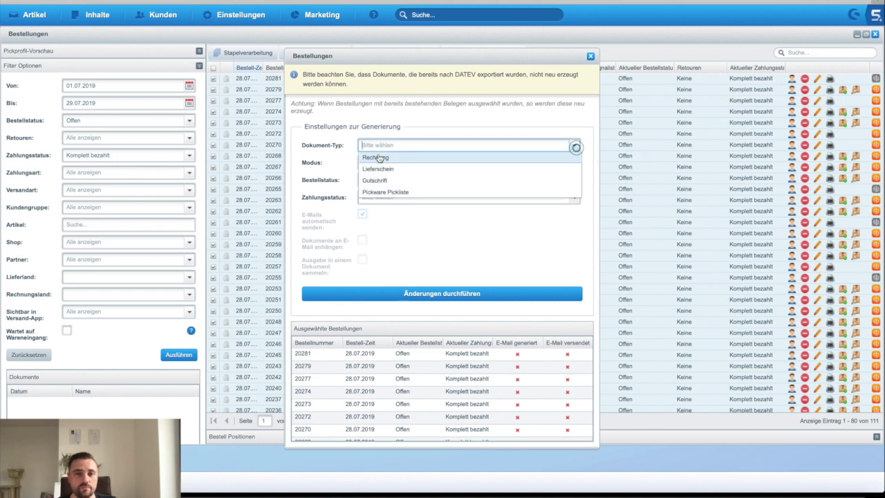
left_click(379, 158)
- Set the batch's order status to Komplett ausgeliefert and its payment status to Komplett bezahlt
left_click(574, 180)
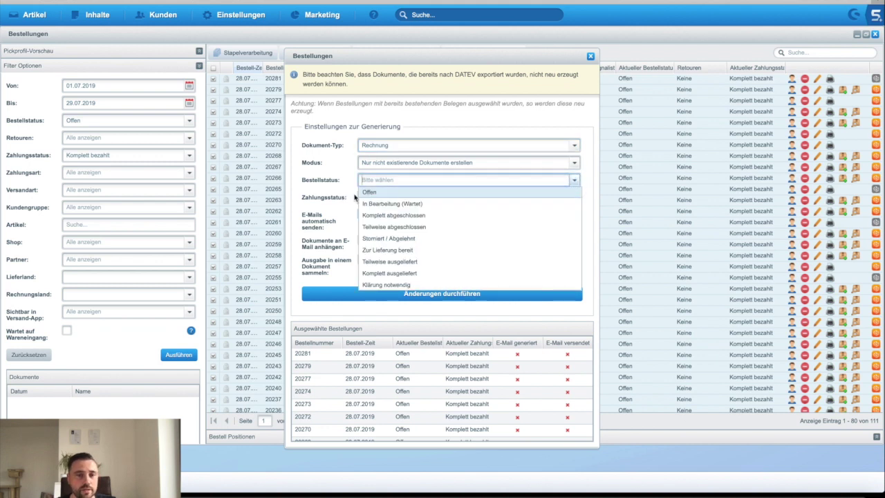
left_click(421, 218)
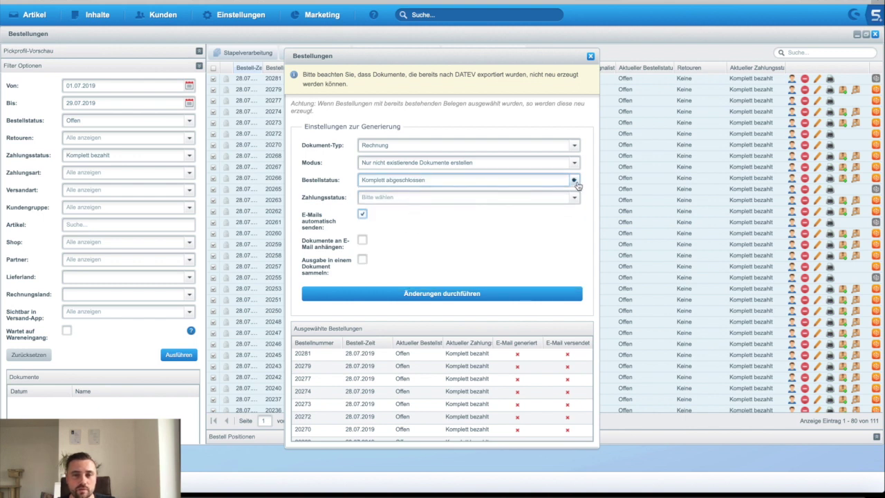
left_click(573, 179)
left_click(427, 277)
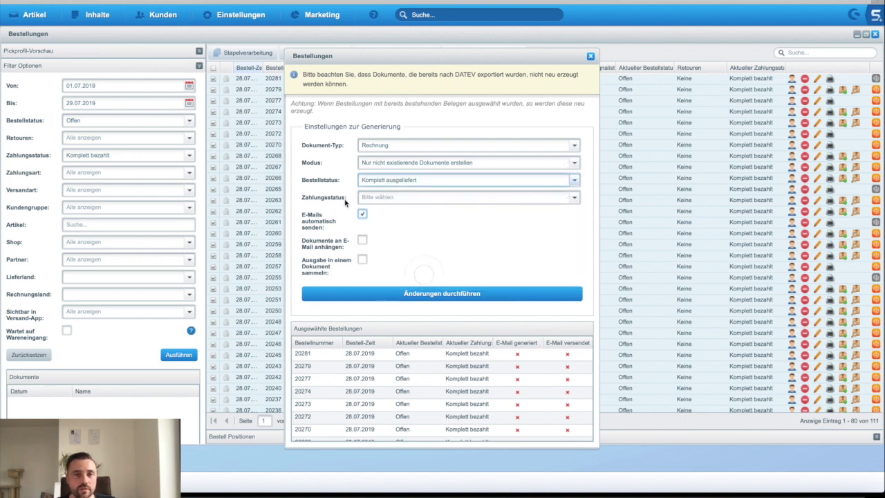
left_click(581, 202)
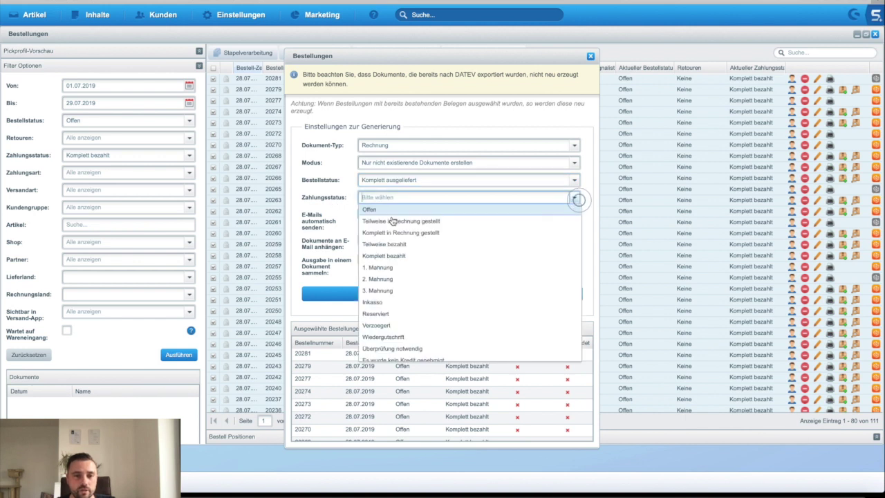
left_click(406, 255)
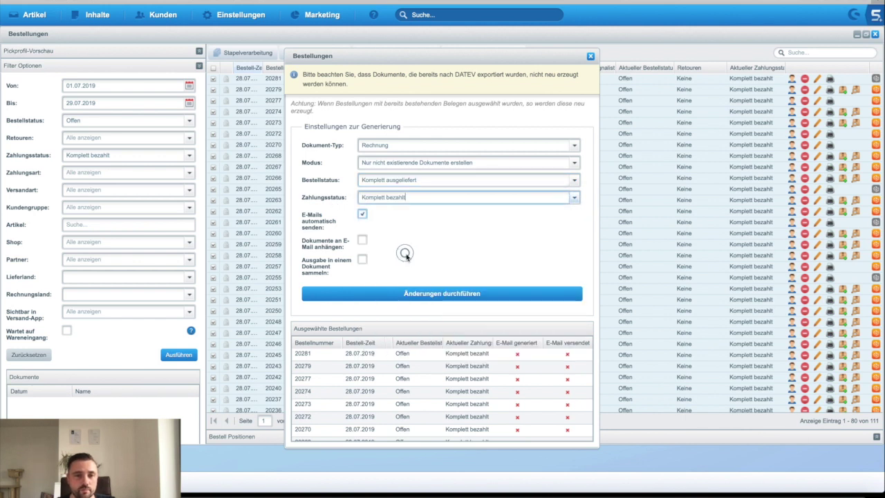
- Enable attaching documents to the e-mails and collecting the output in one document, then review the selected orders' e-mail status
left_click(362, 240)
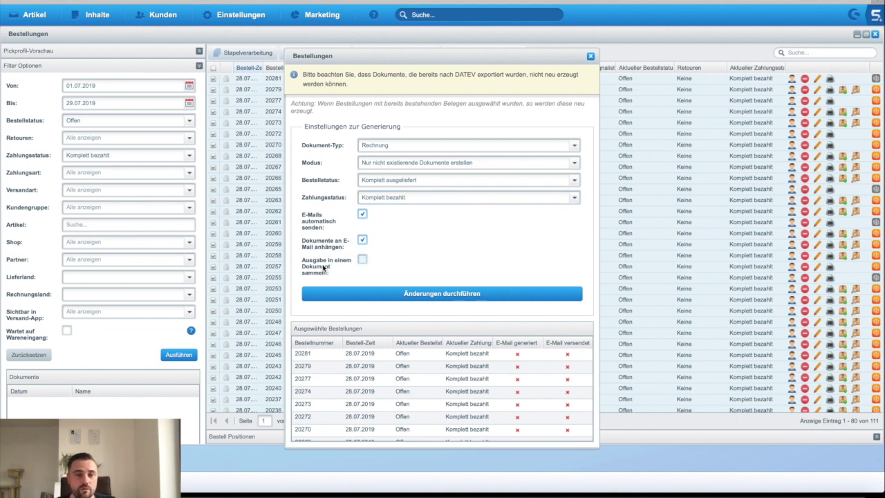
left_click(362, 259)
scroll(456, 363, "down", 10)
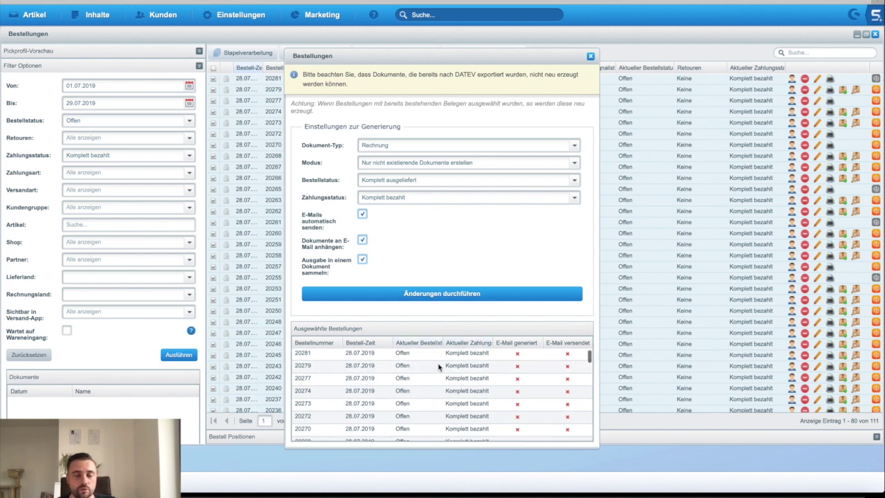
scroll(479, 372, "down", 5)
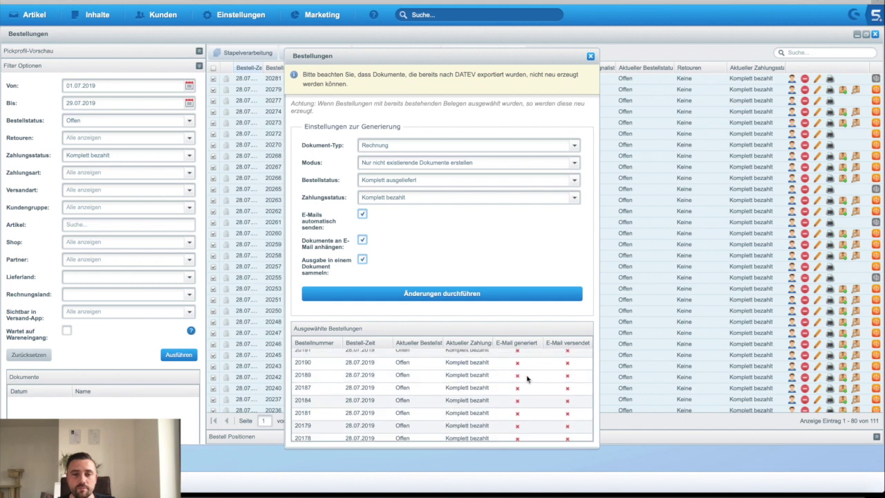
left_click(526, 376)
left_click(568, 379)
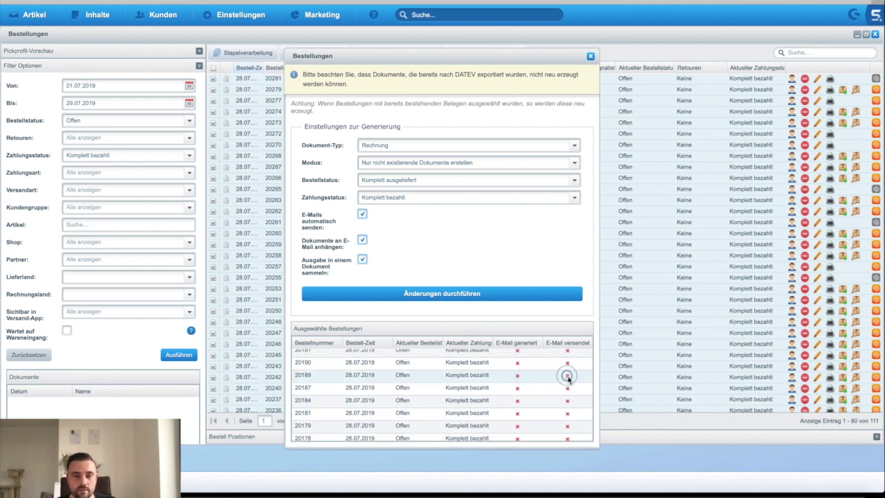
- Run the batch changes and mark the orders' positions as shipped, reducing the stock of the Hauptlager (HL) warehouse
left_click(429, 296)
left_click(461, 275)
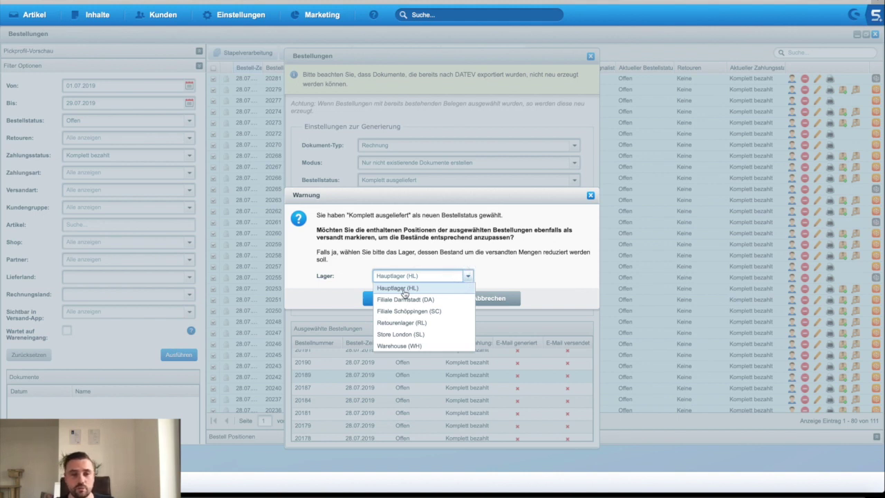
left_click(402, 291)
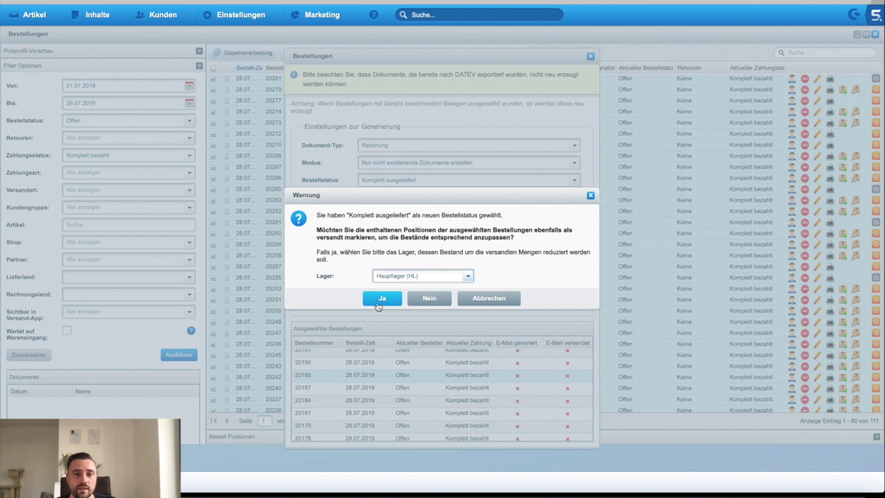
left_click(383, 298)
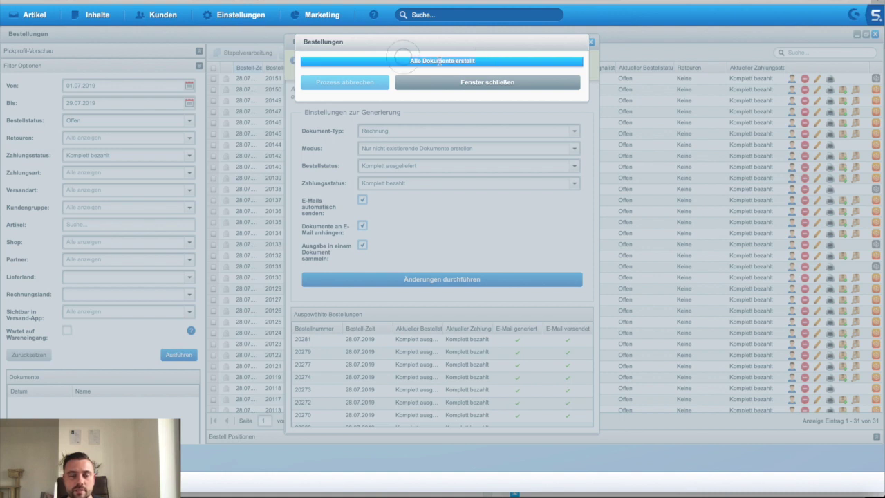
- Save the collected invoice PDF to the Schreibtisch folder and open it from the browser's downloads
left_click(496, 62)
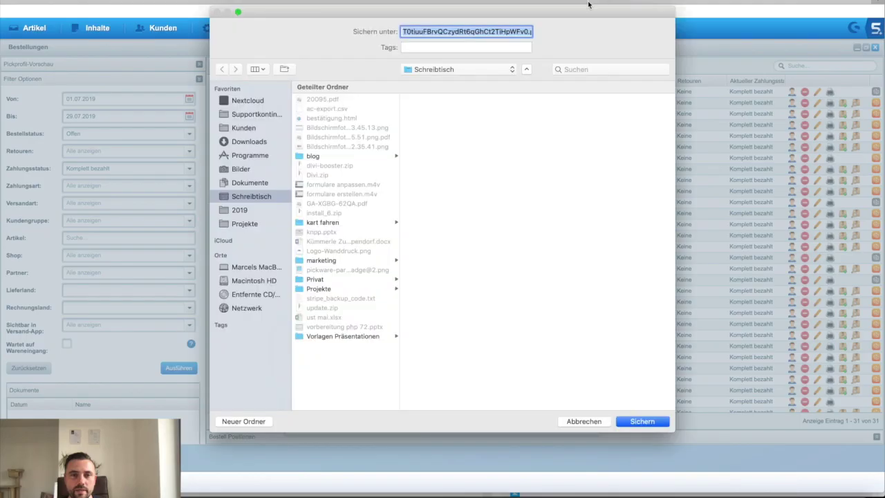
left_click(642, 421)
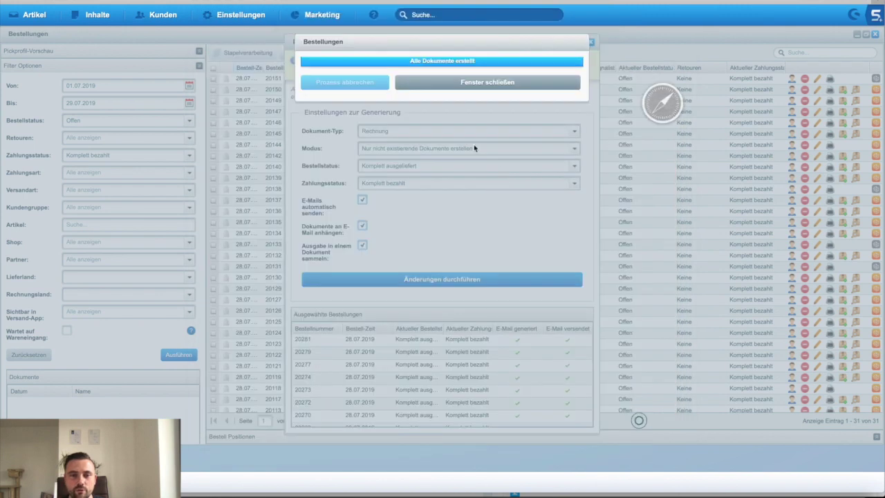
left_click(814, 4)
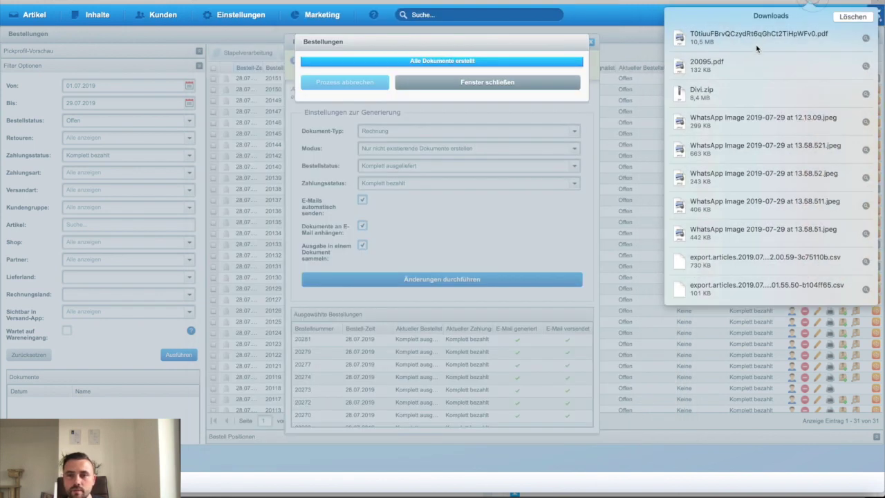
double_click(746, 38)
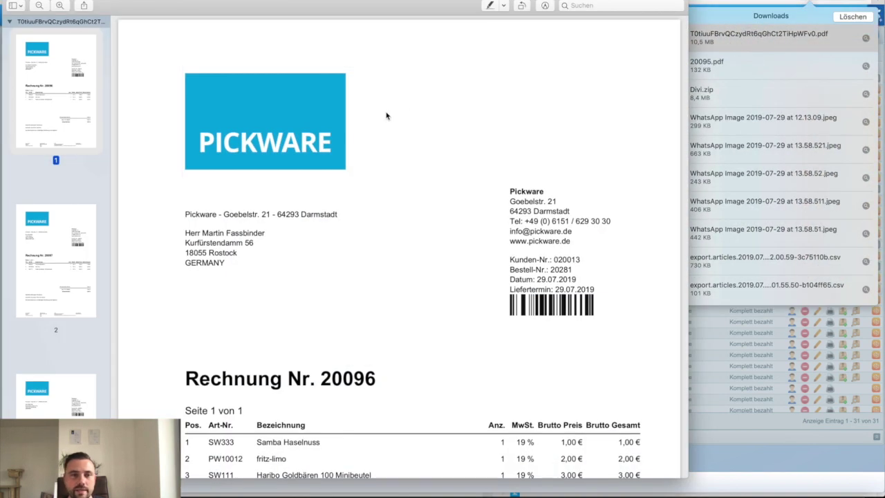
- Examine the first two invoices in the collected PDF, comparing their recipients, article positions, totals and payment and shipping methods
key("super+s")
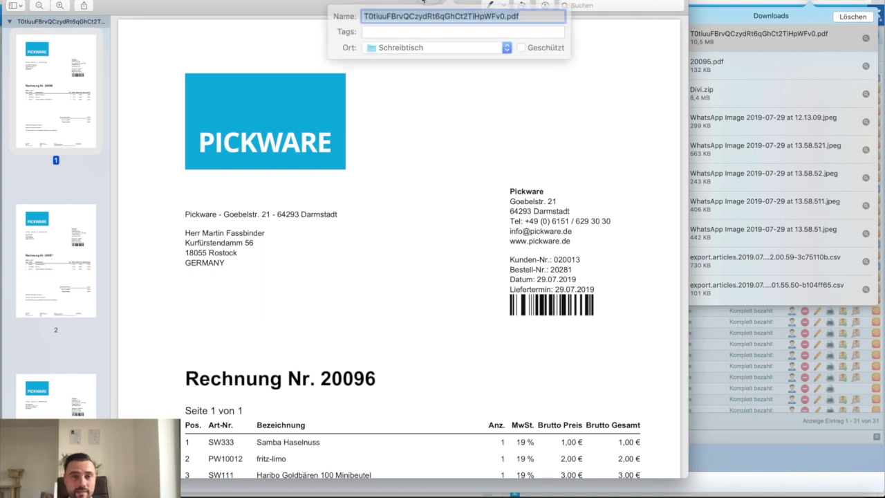
left_click(397, 97)
left_click(206, 235)
left_click_drag(206, 235, 272, 237)
scroll(272, 235, "down", 15)
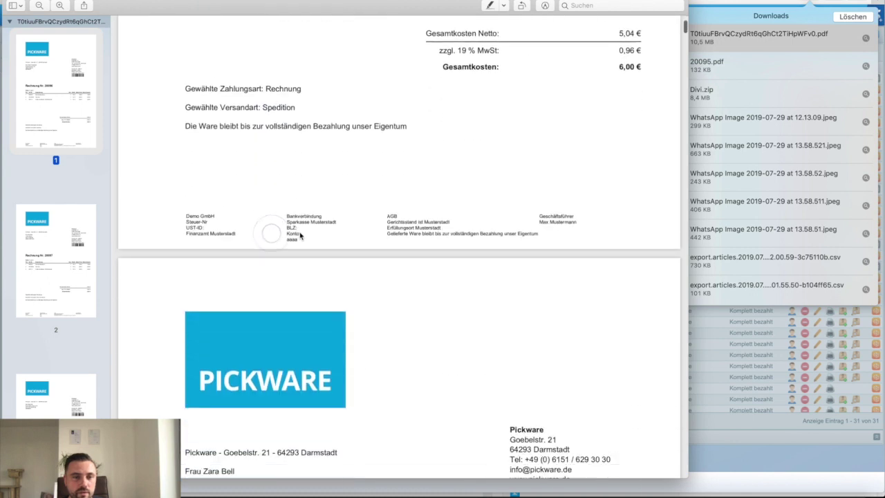
left_click_drag(205, 248, 271, 249)
left_click(271, 249)
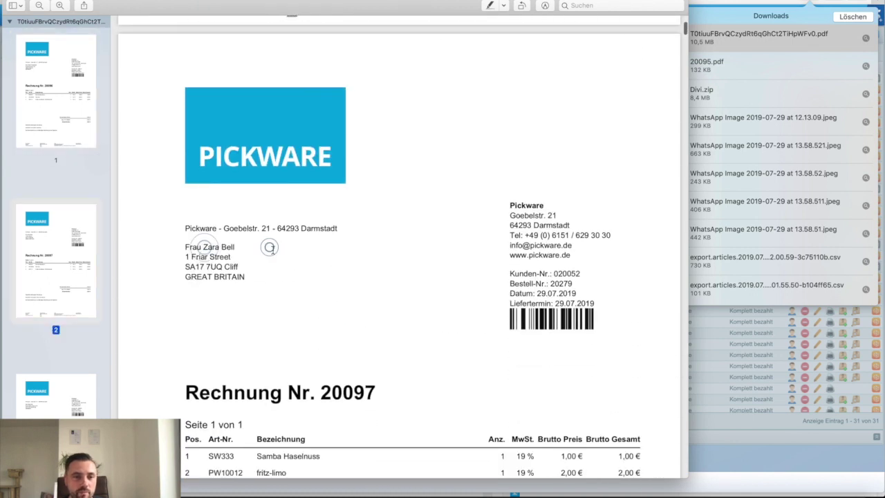
scroll(273, 250, "up", 3)
scroll(273, 251, "up", 10)
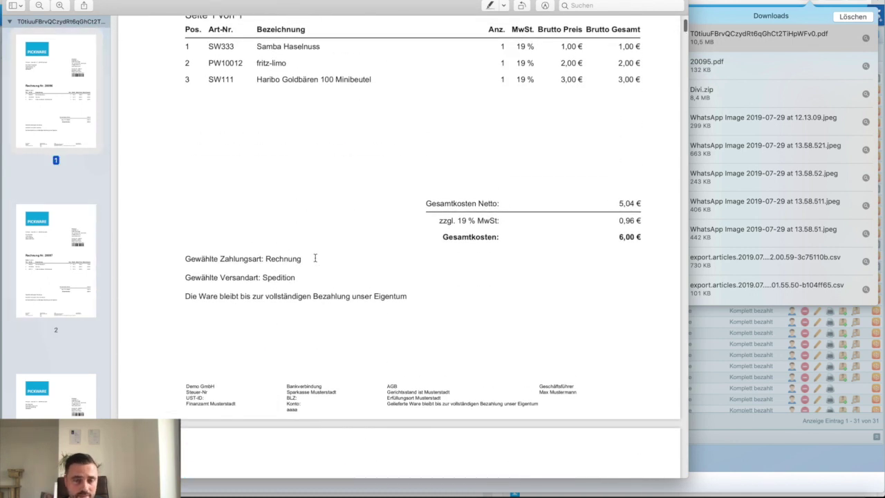
left_click_drag(470, 3, 527, 0)
scroll(339, 150, "up", 5)
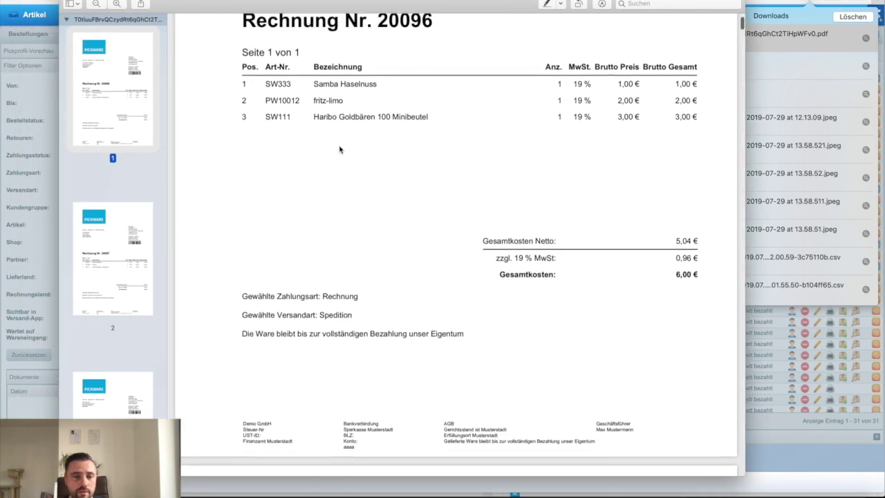
- Look through the following invoices of the collected PDF up to the sixth page, checking recipients, articles and shipping methods
scroll(342, 148, "down", 5)
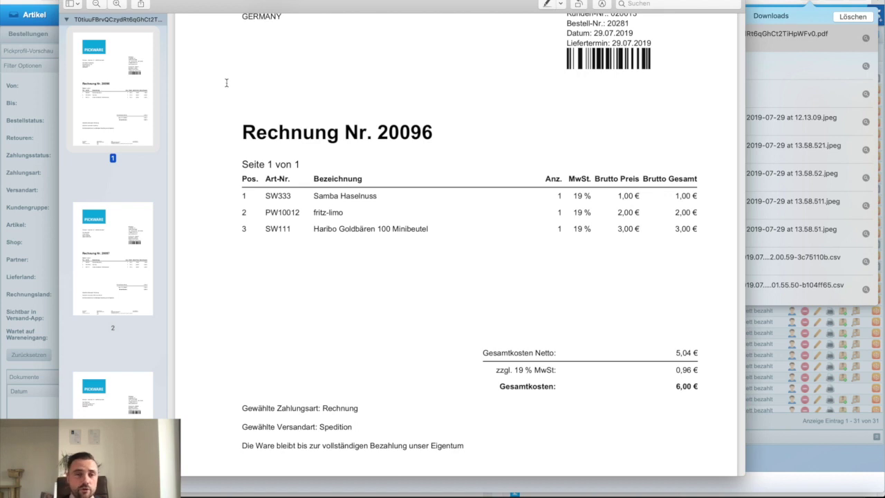
scroll(228, 82, "down", 10)
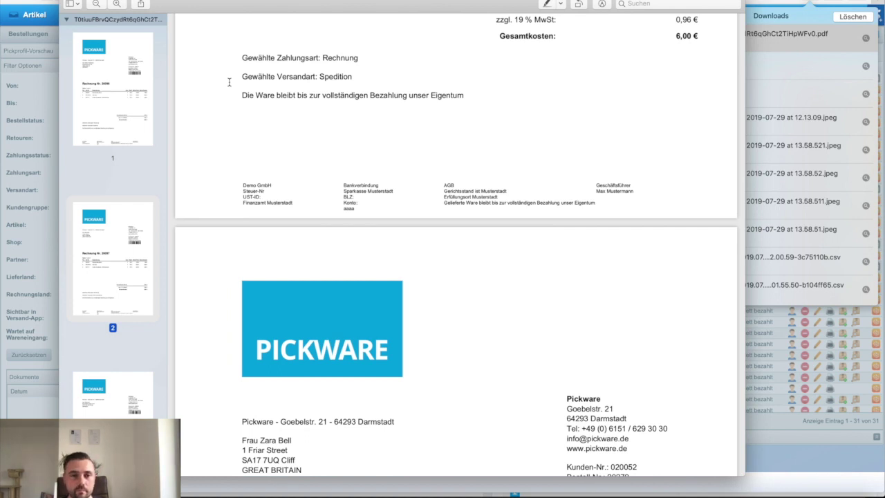
scroll(229, 82, "down", 20)
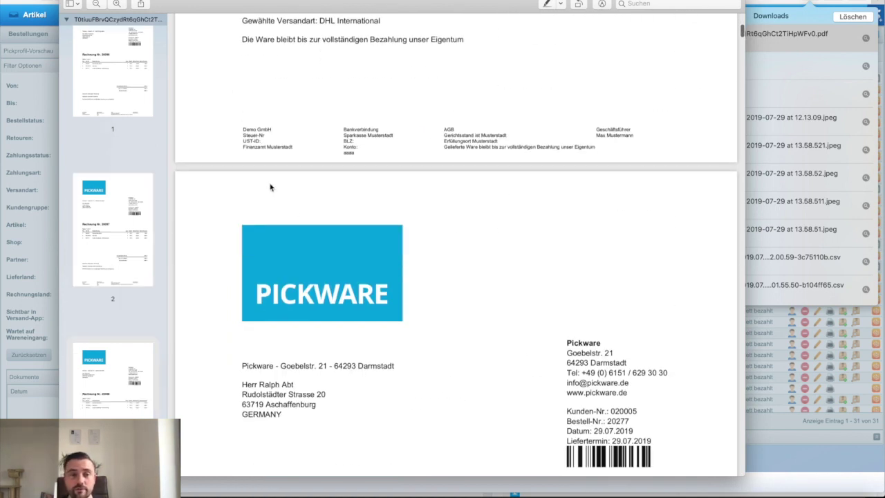
scroll(220, 150, "down", 13)
scroll(220, 150, "down", 20)
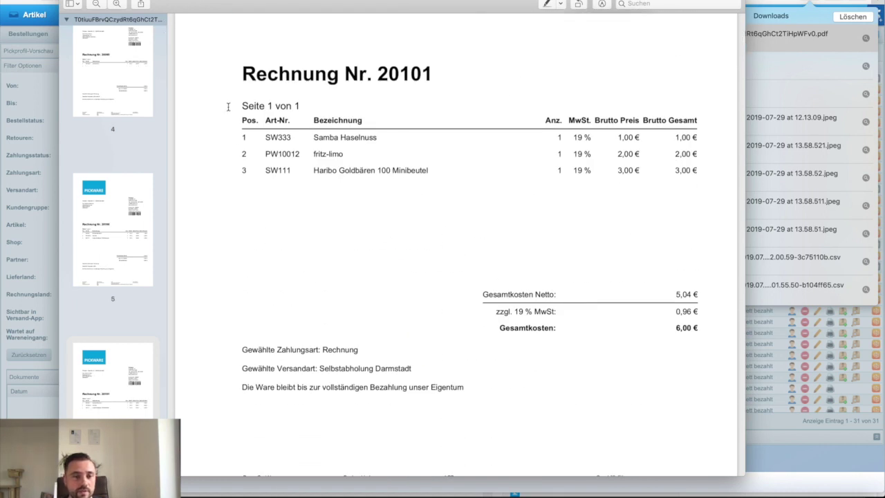
scroll(221, 124, "up", 13)
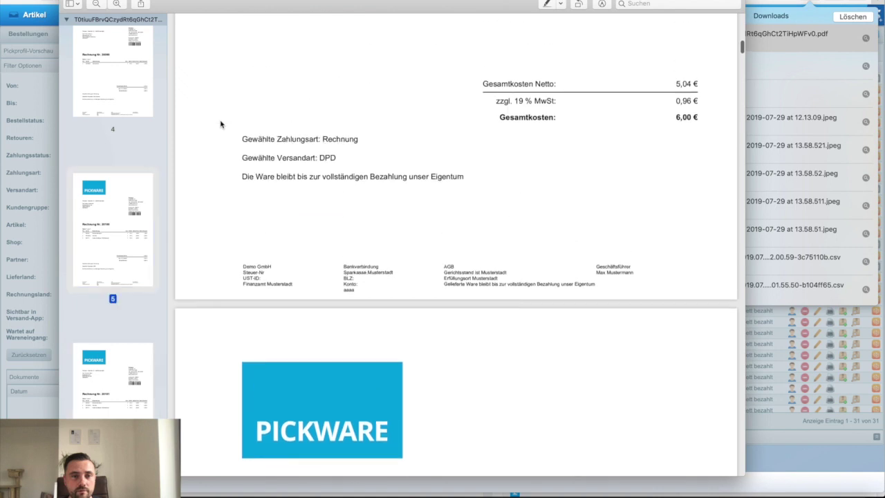
- Compare the shipping methods on the invoices on pages five and six of the collected PDF, and close the document
left_click_drag(250, 206, 360, 205)
left_click(359, 205)
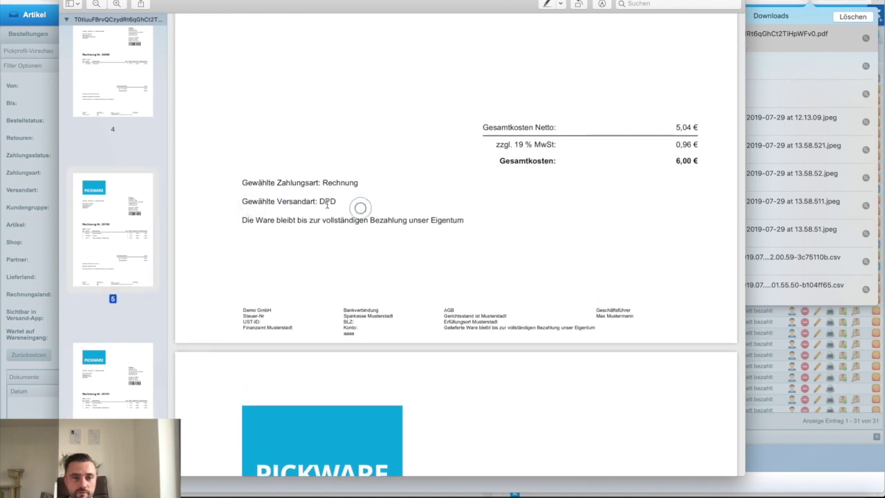
scroll(346, 205, "down", 9)
scroll(307, 305, "down", 5)
left_click_drag(273, 371, 401, 372)
double_click(346, 371)
left_click(342, 356)
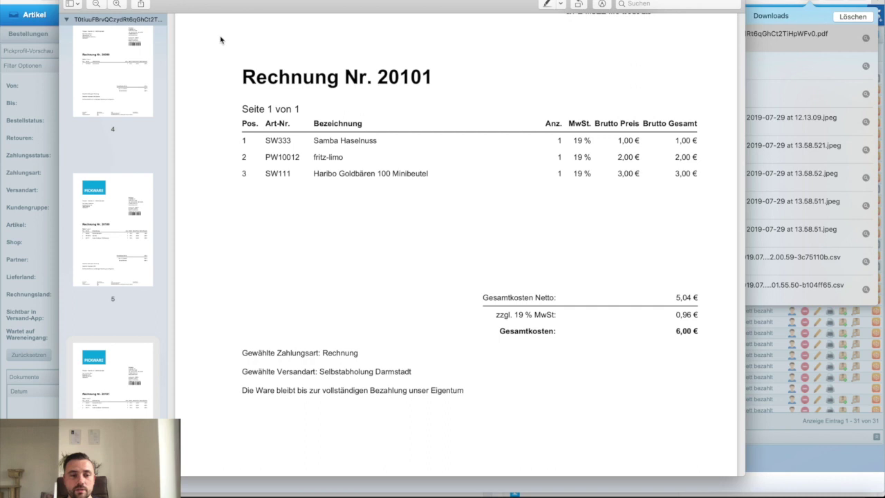
key("super+w")
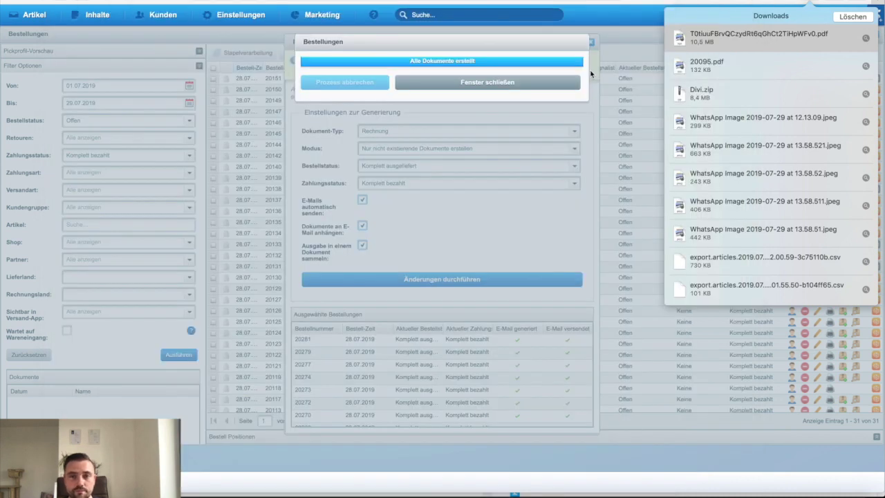
- Dismiss the finished document generation, check the processed orders' e-mail status, and close the batch processing window to return to the order list
left_click(814, 10)
left_click(550, 83)
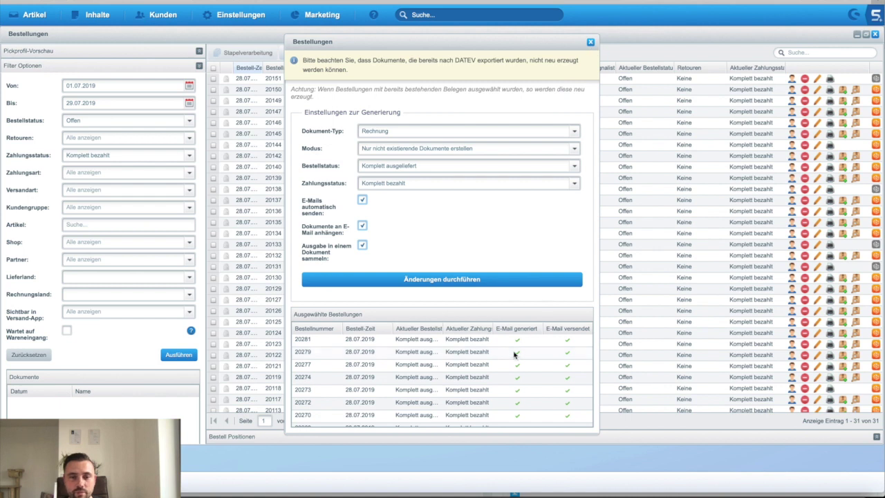
left_click(561, 340)
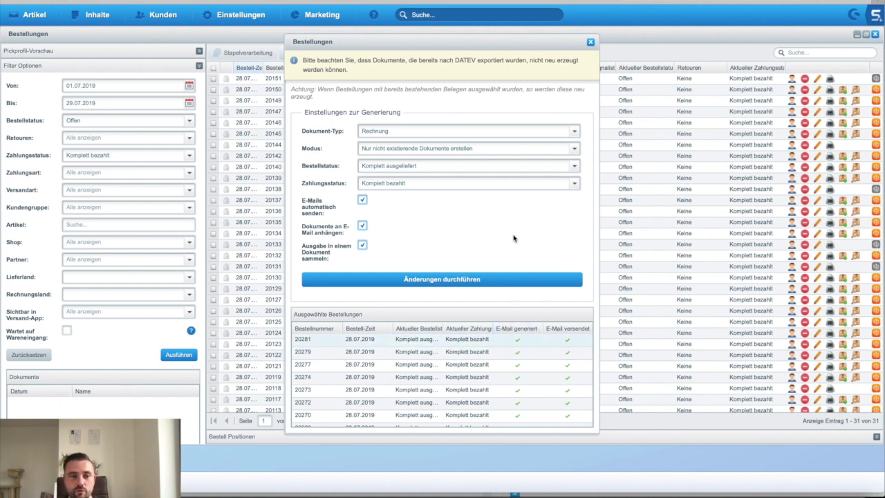
left_click(591, 42)
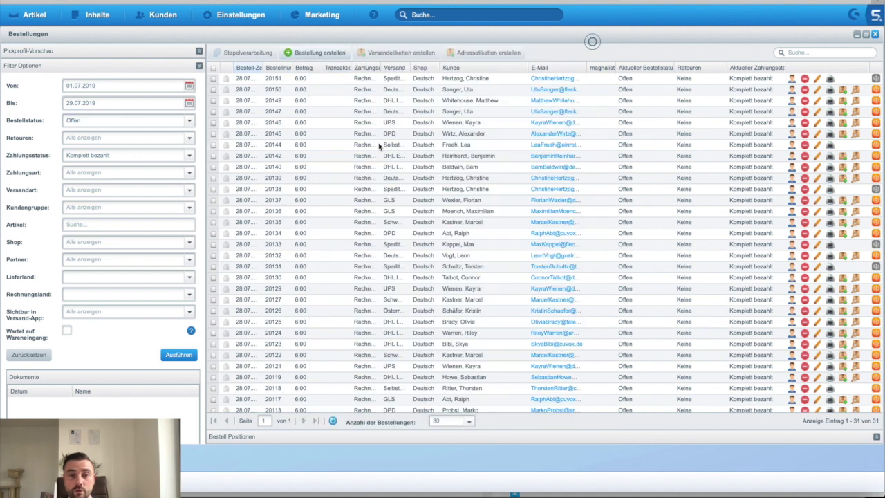